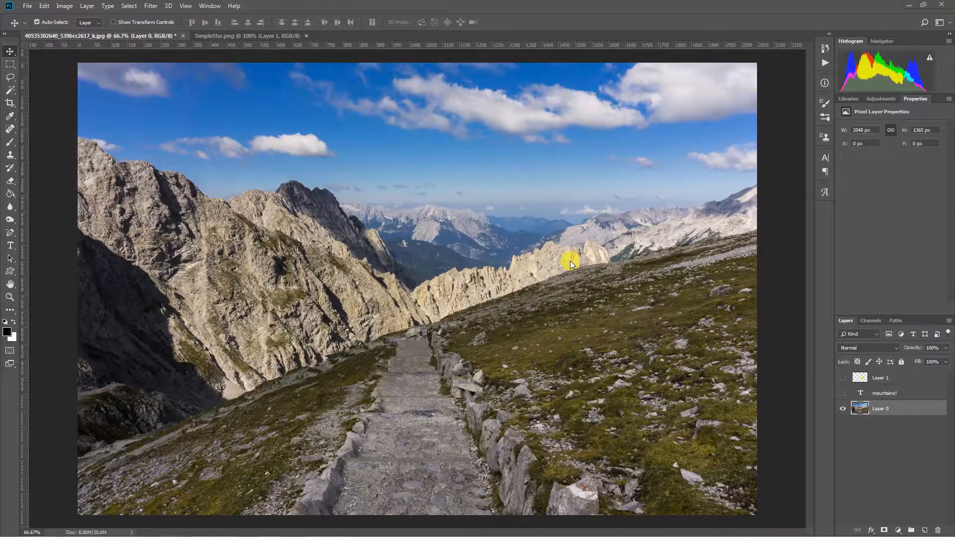
- Close the SimpleStar.png document tab, leaving only the mountain photo open
{"action": "left_click", "coordinate": [306, 36]}
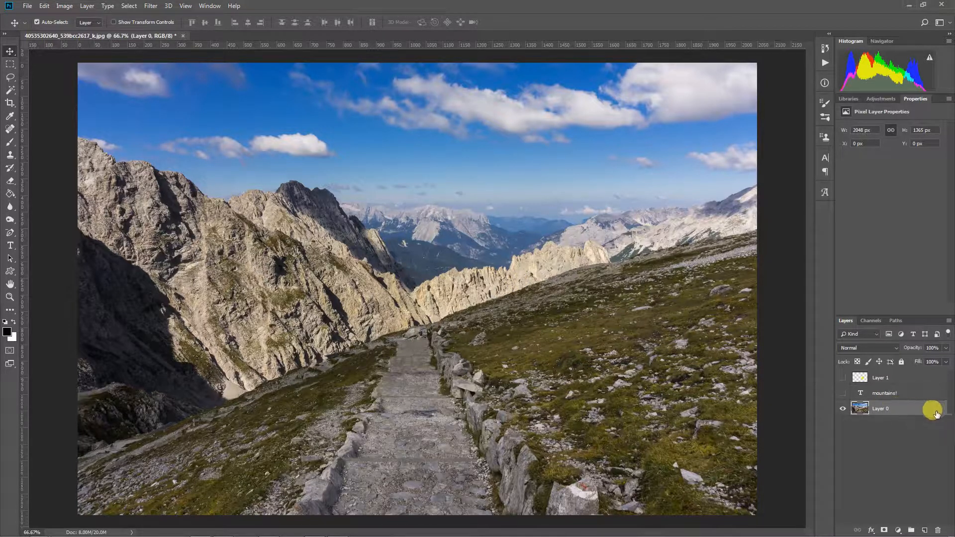
{"action": "double_click", "coordinate": [916, 411]}
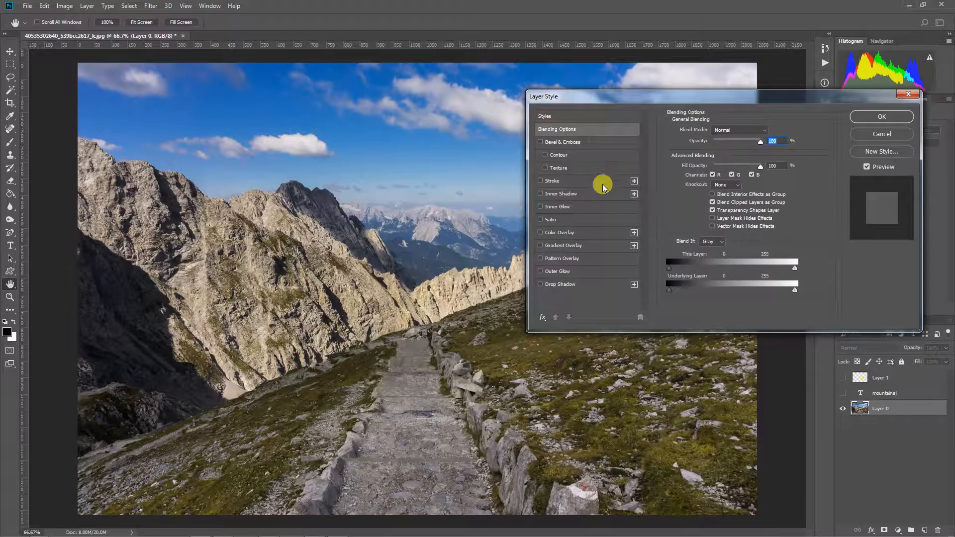
{"action": "left_click_drag", "start_coordinate": [631, 105], "coordinate": [459, 120]}
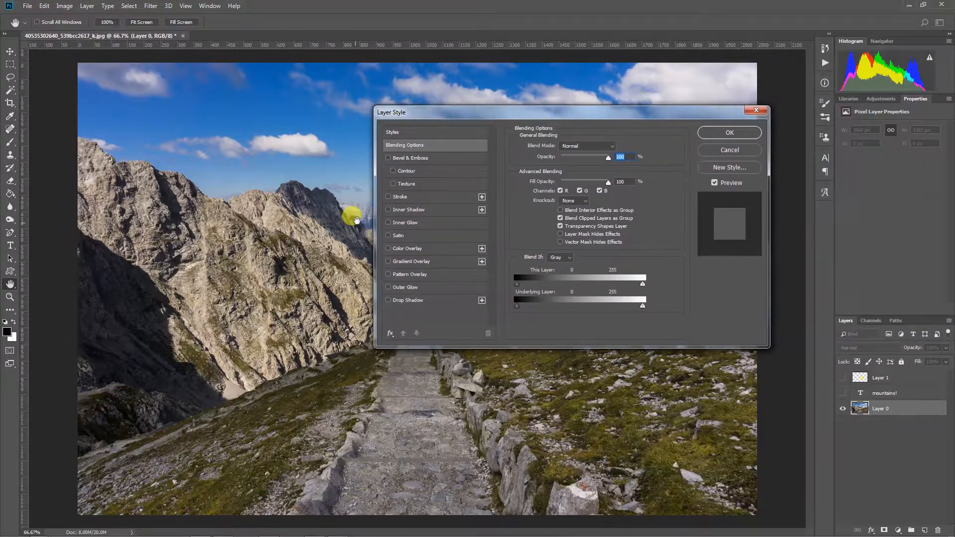
{"action": "left_click", "coordinate": [398, 197]}
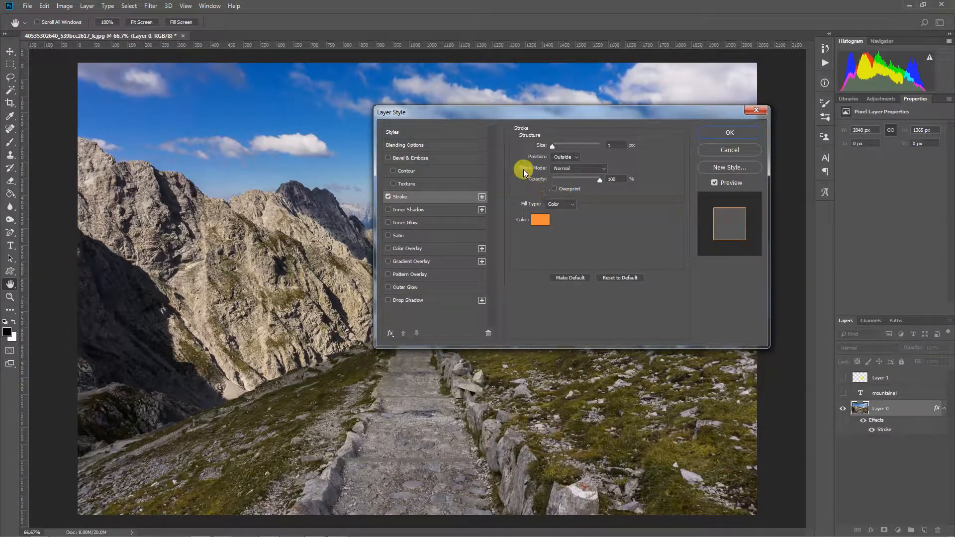
{"action": "left_click_drag", "start_coordinate": [551, 145], "coordinate": [563, 149]}
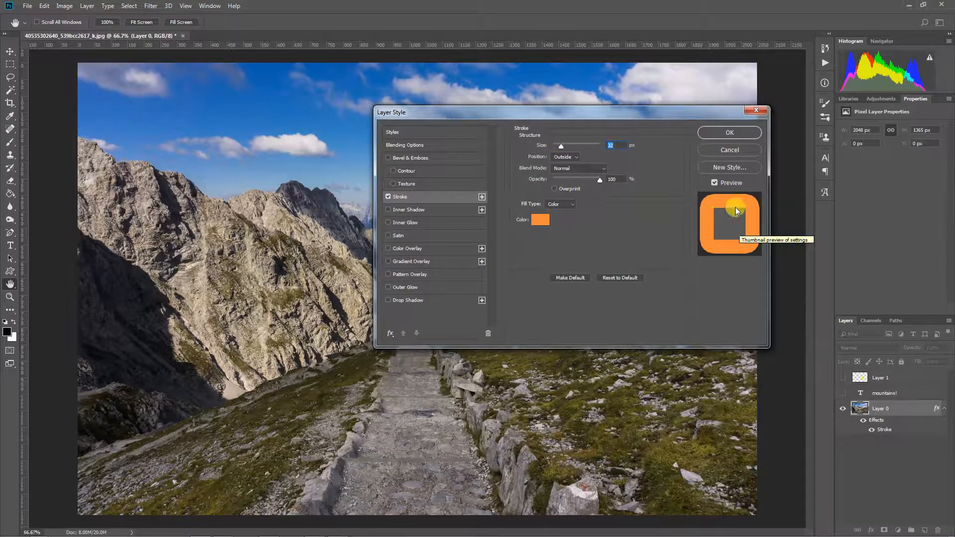
{"action": "left_click", "coordinate": [388, 197]}
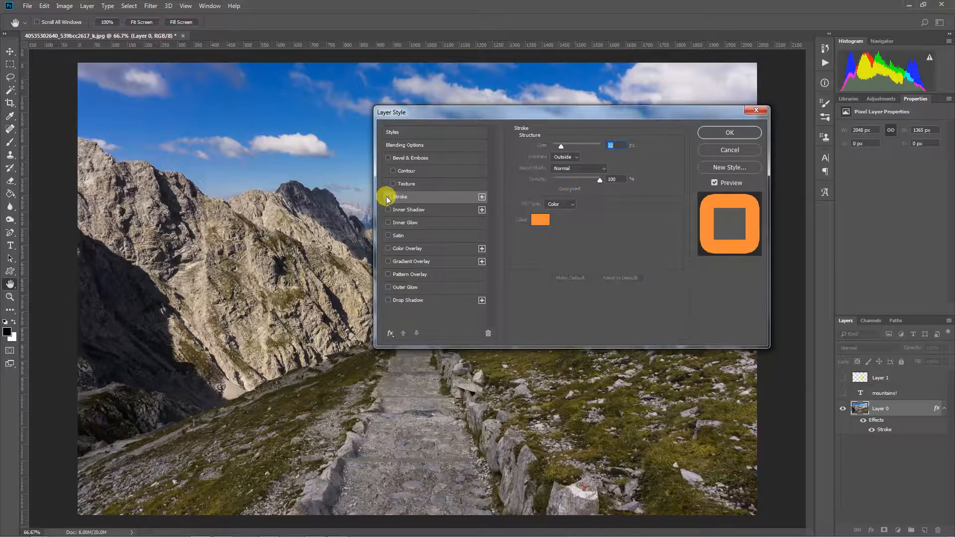
{"action": "left_click", "coordinate": [388, 159]}
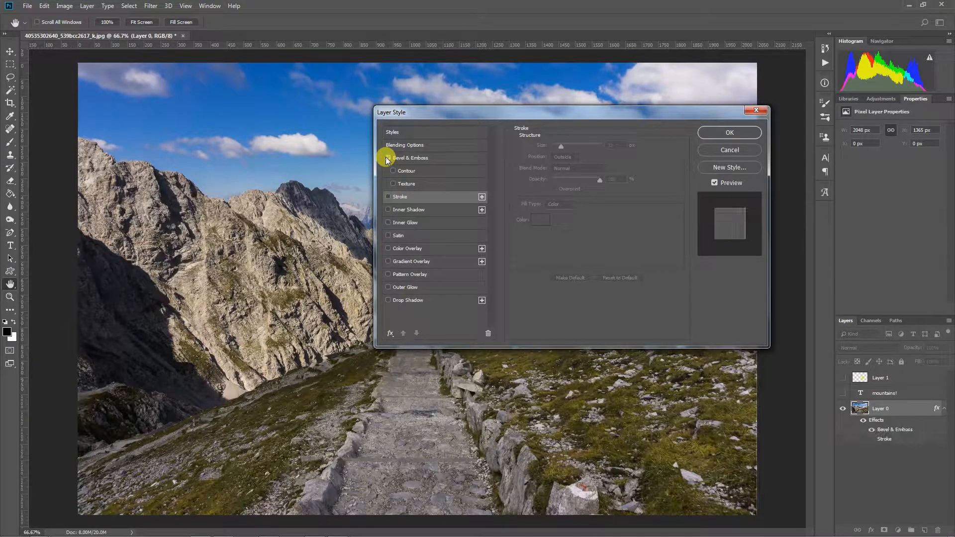
{"action": "left_click", "coordinate": [414, 158]}
{"action": "mouse_move", "coordinate": [559, 167]}
{"action": "left_mouse_down"}
{"action": "mouse_move", "coordinate": [568, 171]}
{"action": "mouse_move", "coordinate": [556, 168]}
{"action": "left_mouse_up"}
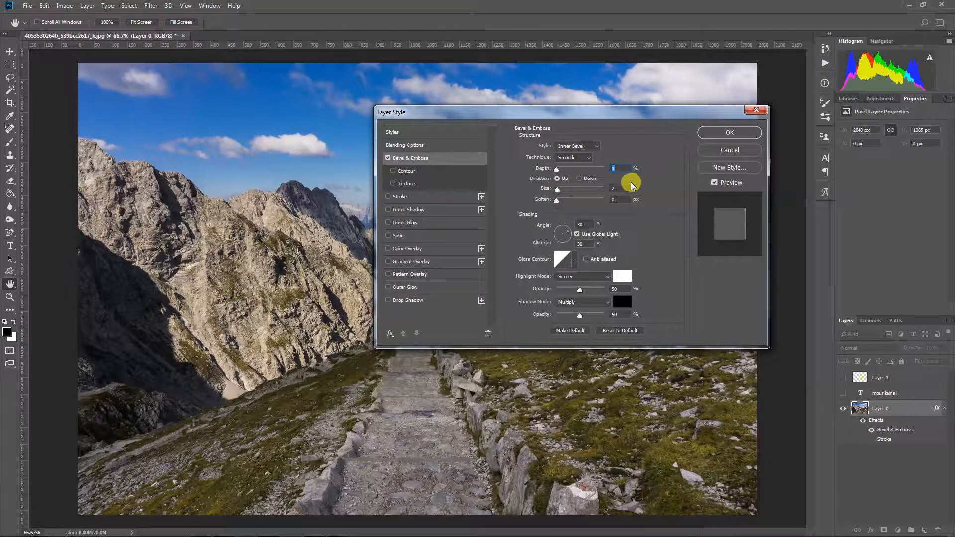
{"action": "left_click", "coordinate": [389, 159]}
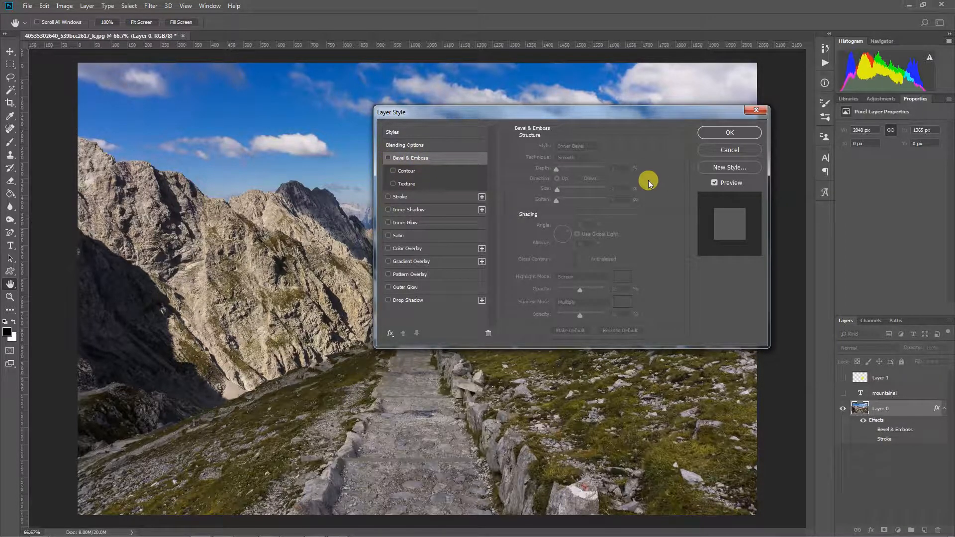
{"action": "left_click", "coordinate": [717, 150]}
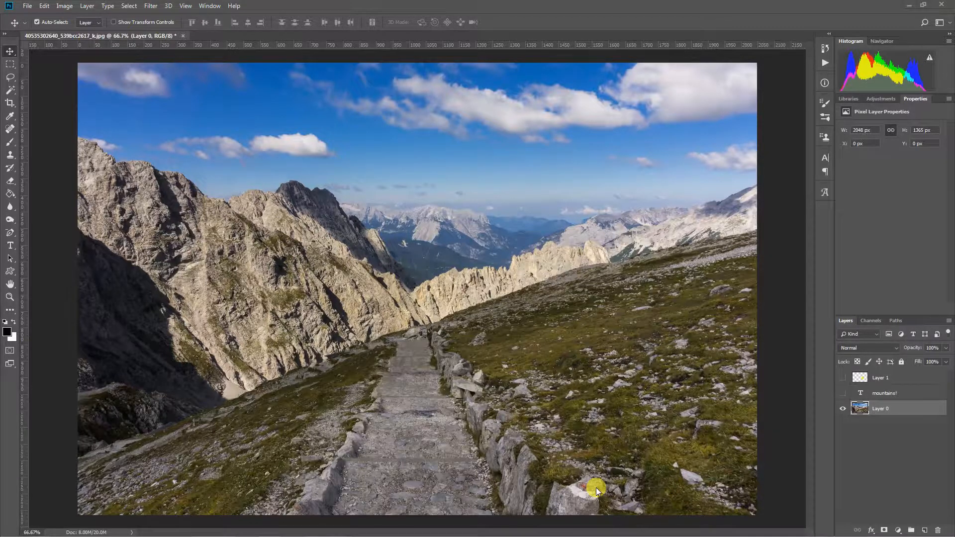
- Show the yellow star and mountains! text layers, then drag the star left over the stone path
{"action": "left_click", "coordinate": [842, 378]}
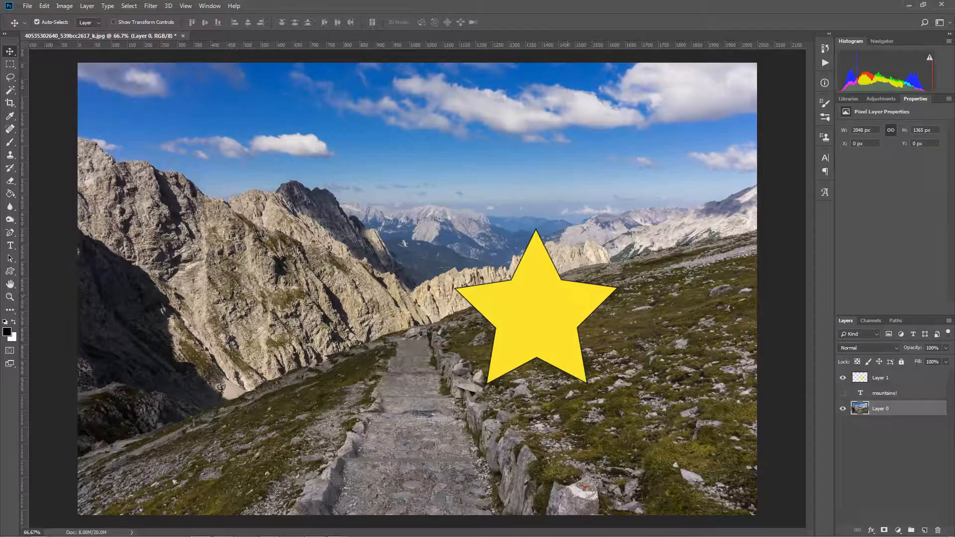
{"action": "left_click", "coordinate": [842, 393]}
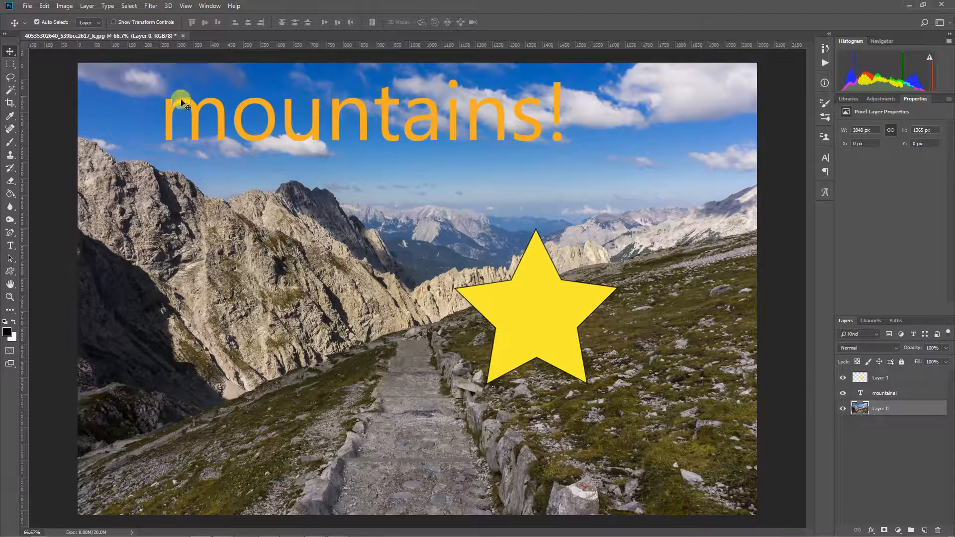
{"action": "left_click", "coordinate": [862, 394]}
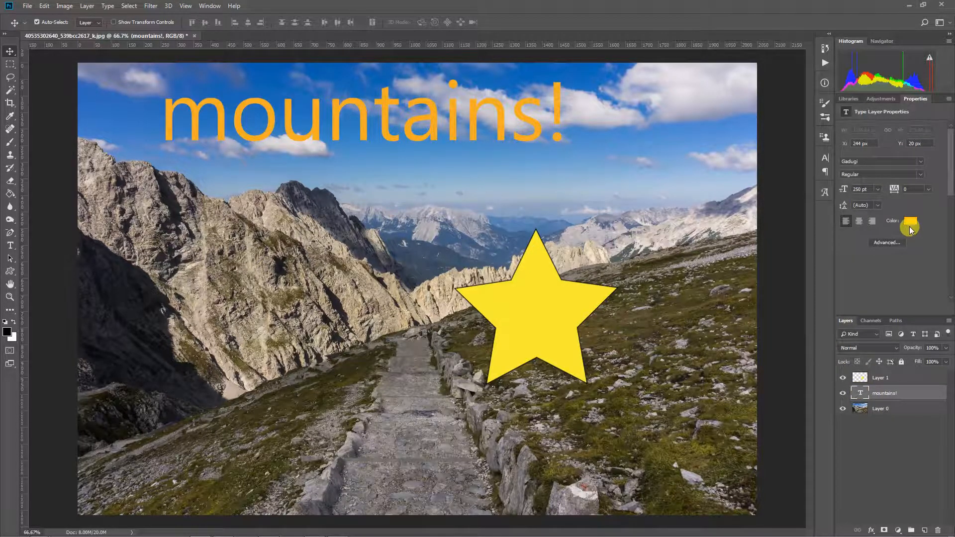
{"action": "left_click", "coordinate": [539, 305]}
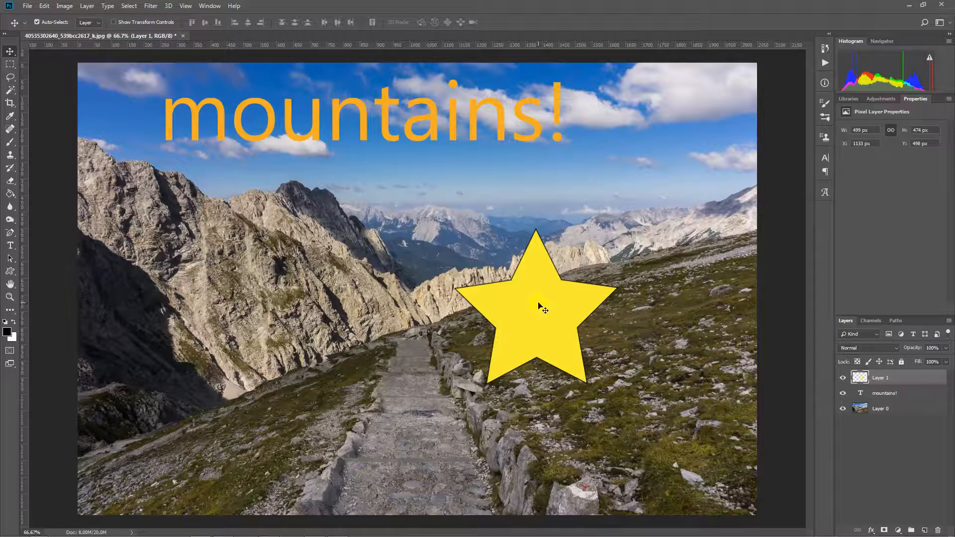
{"action": "left_click_drag", "start_coordinate": [539, 305], "coordinate": [407, 336]}
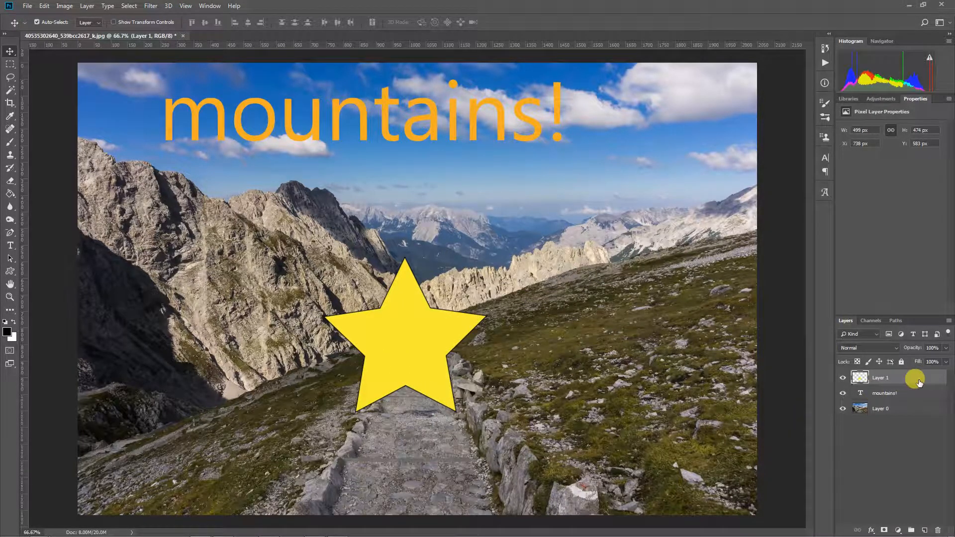
- Enable Bevel & Emboss on Layer 1's star and display its Structure and Shading settings
{"action": "double_click", "coordinate": [919, 382]}
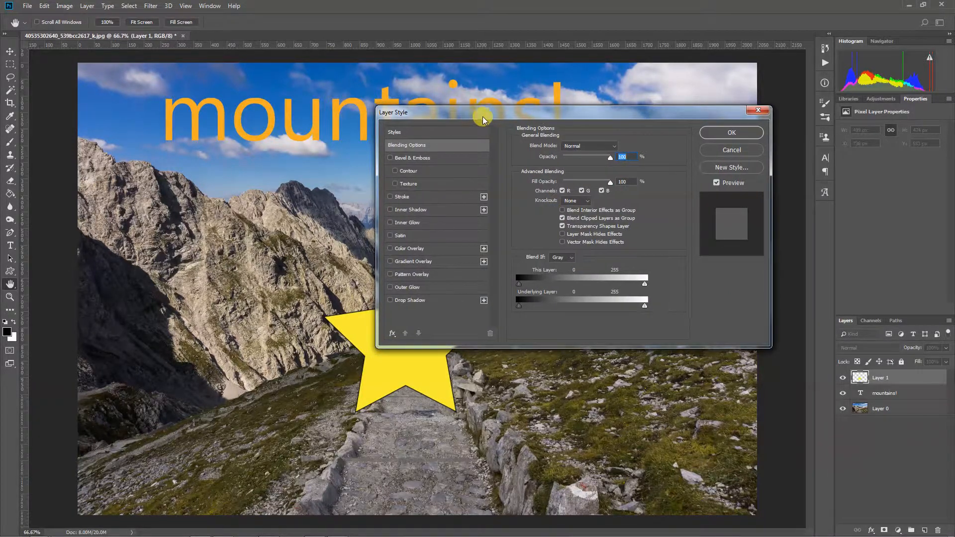
{"action": "left_click_drag", "start_coordinate": [483, 120], "coordinate": [611, 141]}
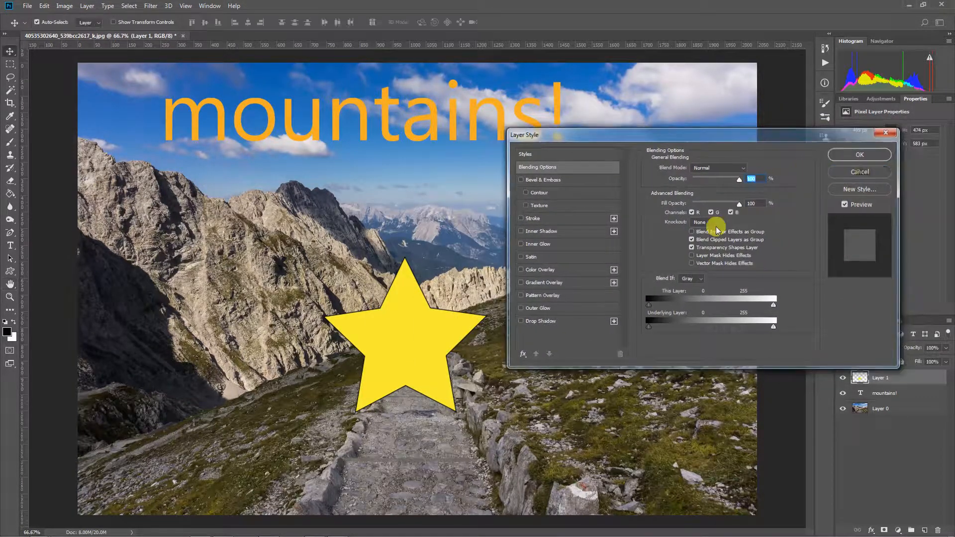
{"action": "key", "text": "Escape"}
{"action": "key", "text": "ctrl+plus"}
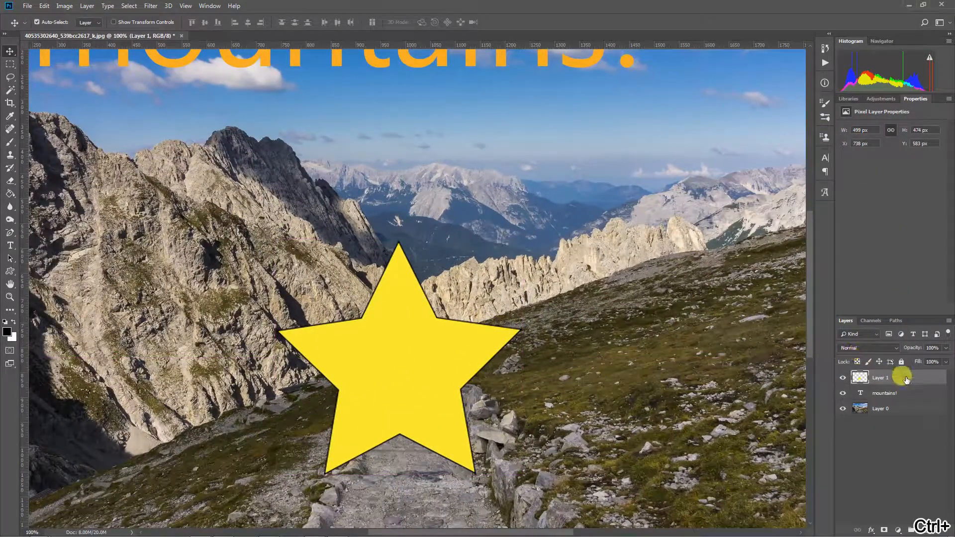
{"action": "double_click", "coordinate": [906, 380]}
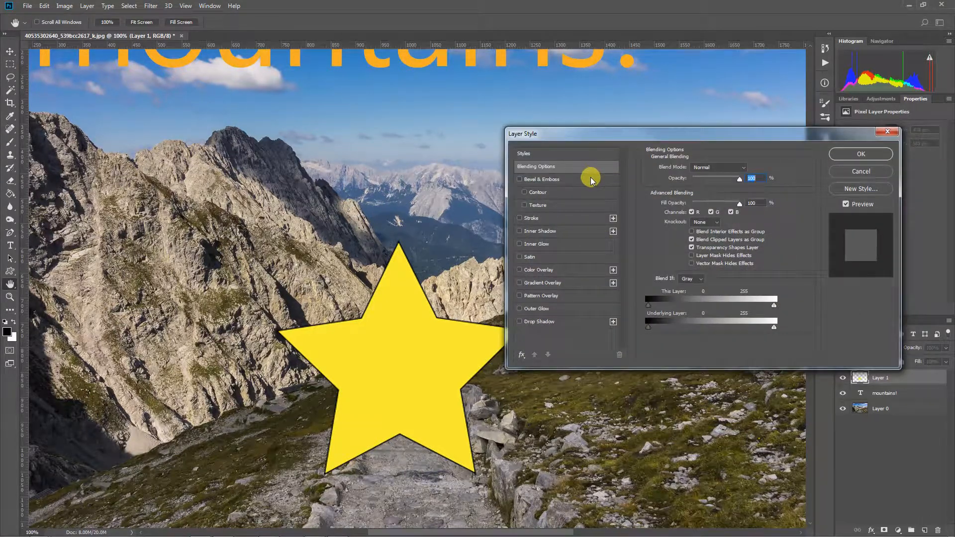
{"action": "left_click_drag", "start_coordinate": [597, 132], "coordinate": [598, 111]}
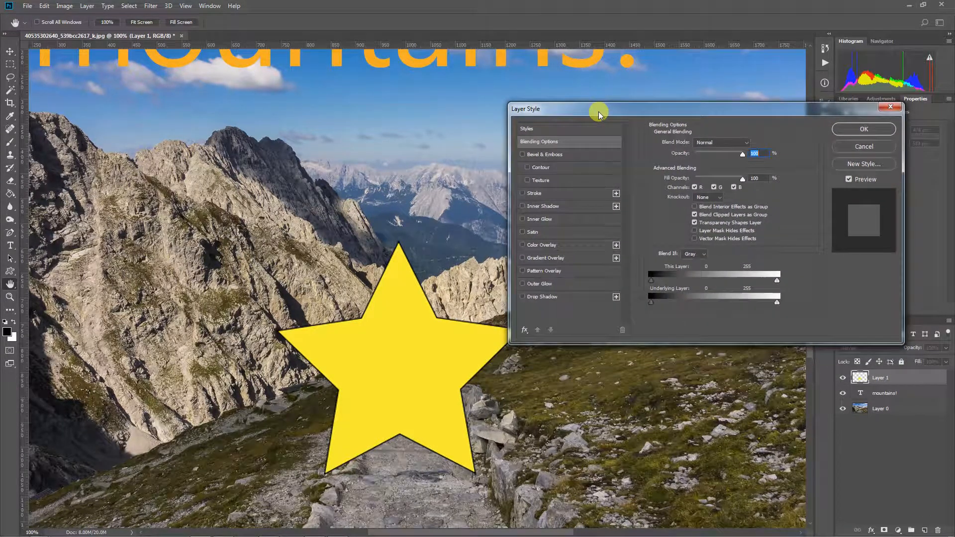
{"action": "left_click", "coordinate": [522, 155]}
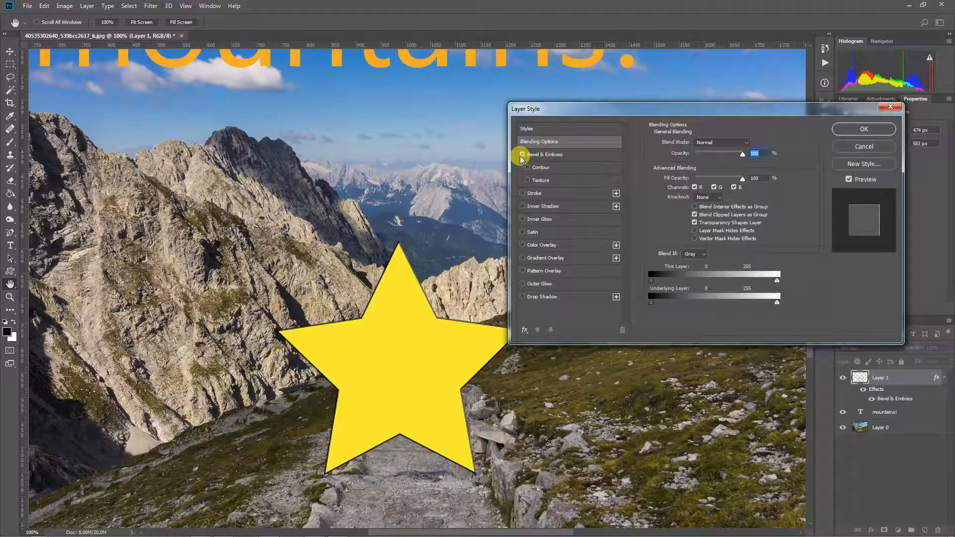
{"action": "left_click", "coordinate": [523, 155]}
{"action": "left_click", "coordinate": [523, 155]}
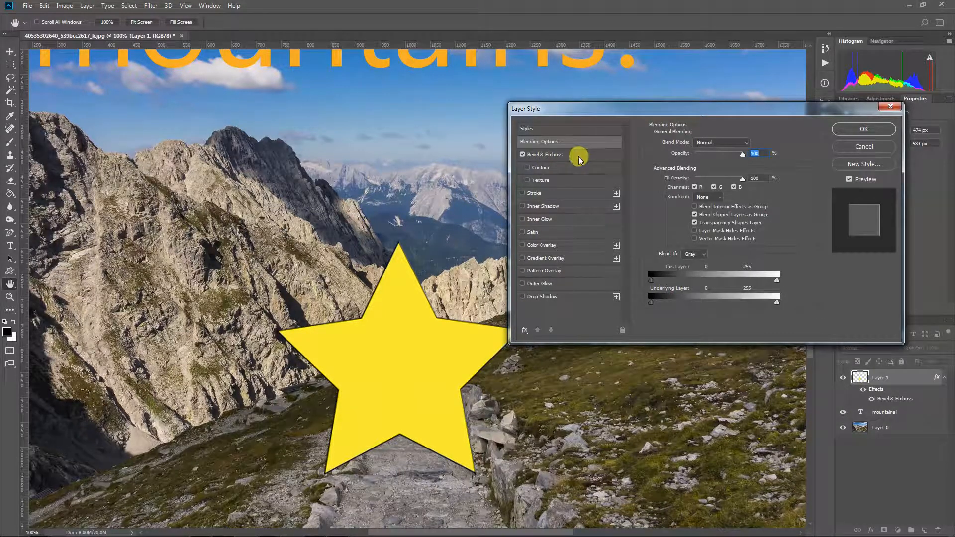
{"action": "left_click", "coordinate": [578, 157]}
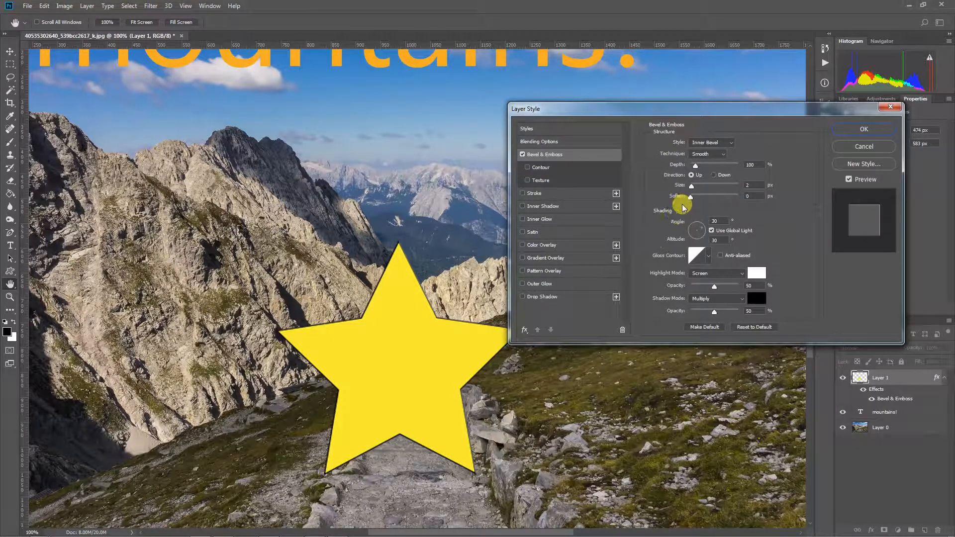
- Set the star's bevel to Depth 386%, Direction Down, Angle 47°, Altitude 5, Size 7 px
{"action": "mouse_move", "coordinate": [692, 189]}
{"action": "left_mouse_down"}
{"action": "mouse_move", "coordinate": [709, 190]}
{"action": "mouse_move", "coordinate": [699, 194]}
{"action": "left_mouse_up"}
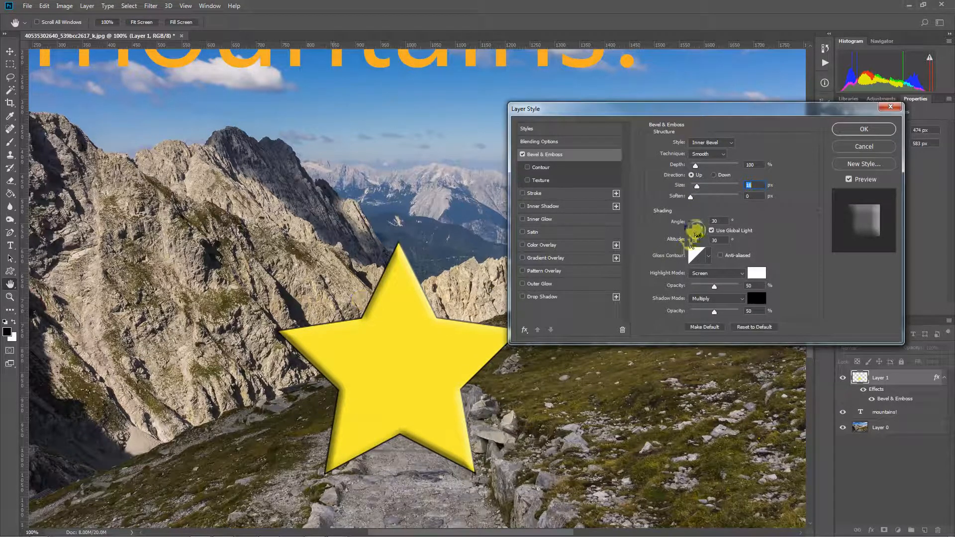
{"action": "mouse_move", "coordinate": [690, 195]}
{"action": "left_mouse_down"}
{"action": "mouse_move", "coordinate": [716, 204]}
{"action": "mouse_move", "coordinate": [689, 254]}
{"action": "left_mouse_up"}
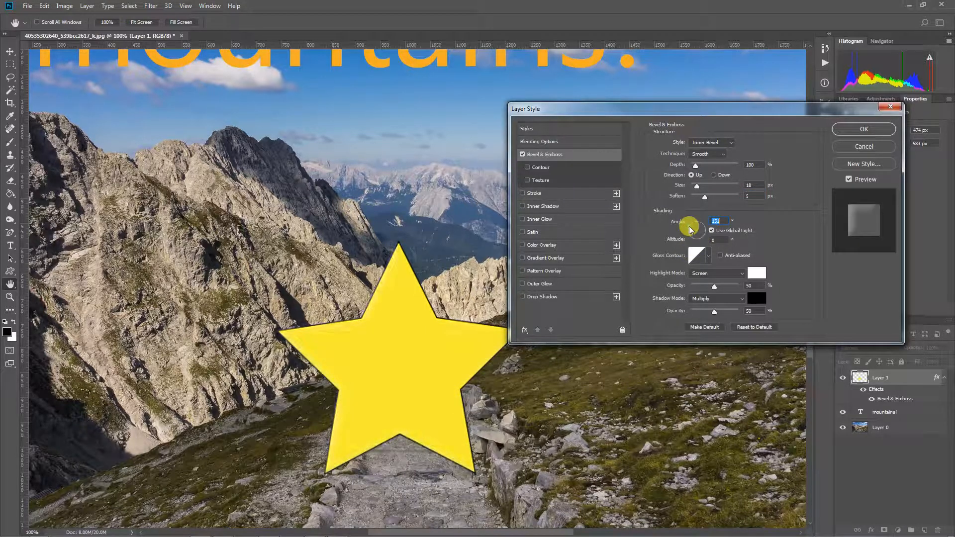
{"action": "left_click_drag", "start_coordinate": [690, 229], "coordinate": [707, 235]}
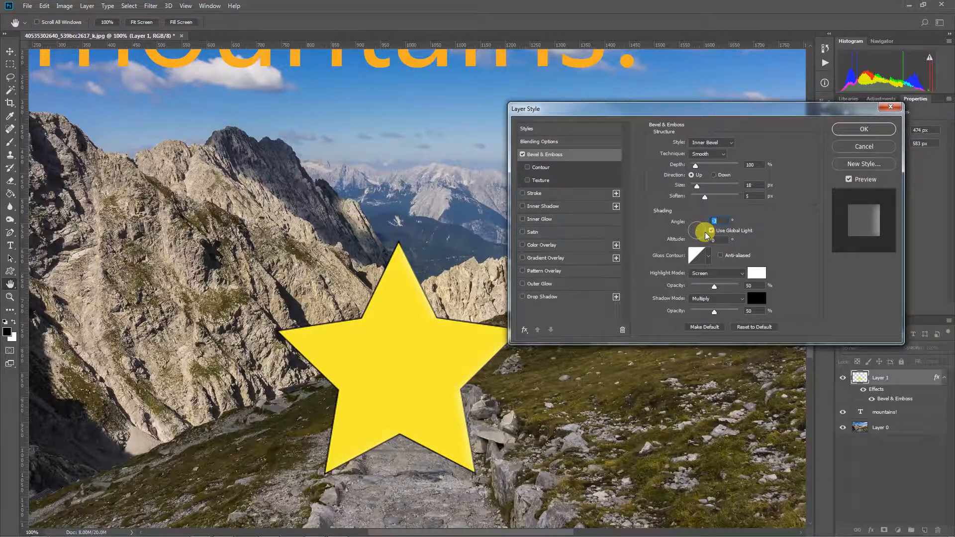
{"action": "left_click", "coordinate": [714, 175]}
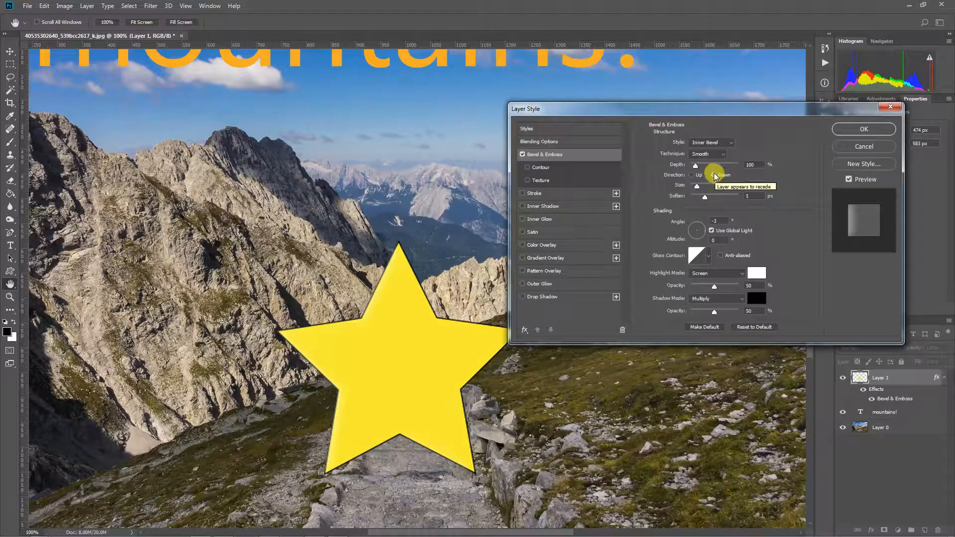
{"action": "left_click_drag", "start_coordinate": [696, 166], "coordinate": [710, 170]}
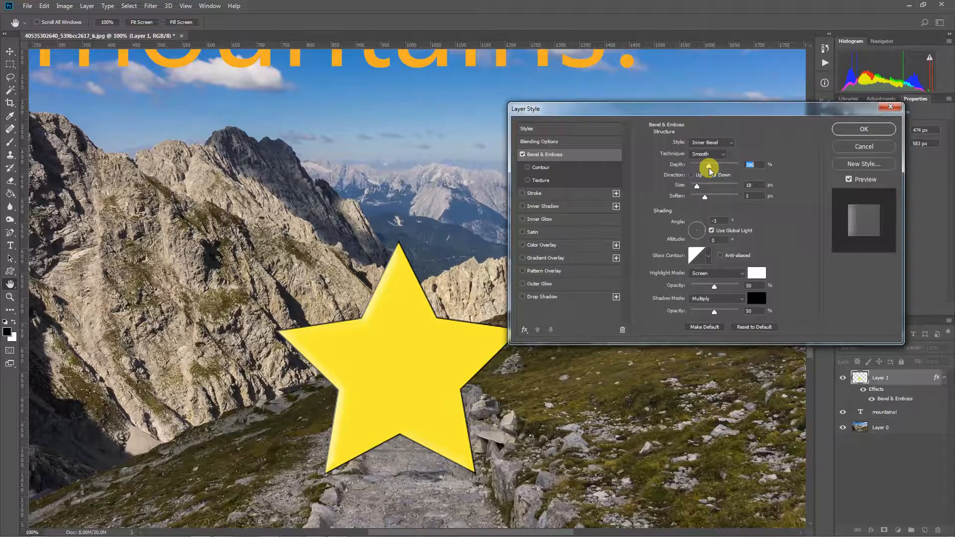
{"action": "left_click", "coordinate": [695, 300]}
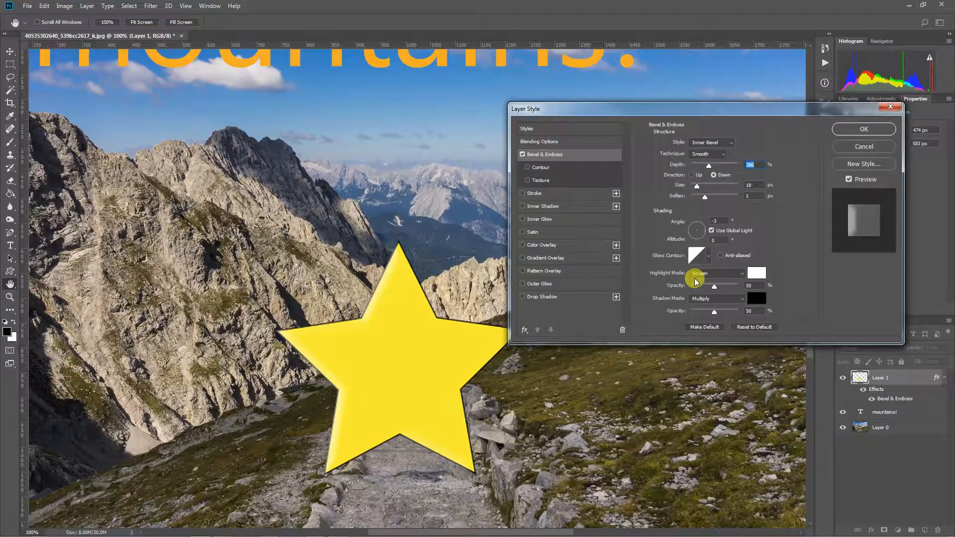
{"action": "left_click", "coordinate": [692, 227]}
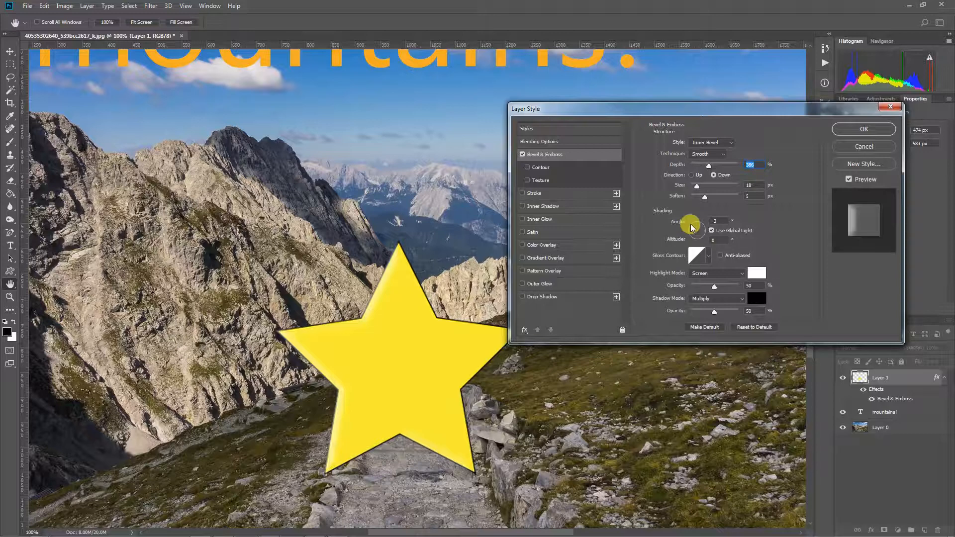
{"action": "left_click_drag", "start_coordinate": [691, 227], "coordinate": [703, 228]}
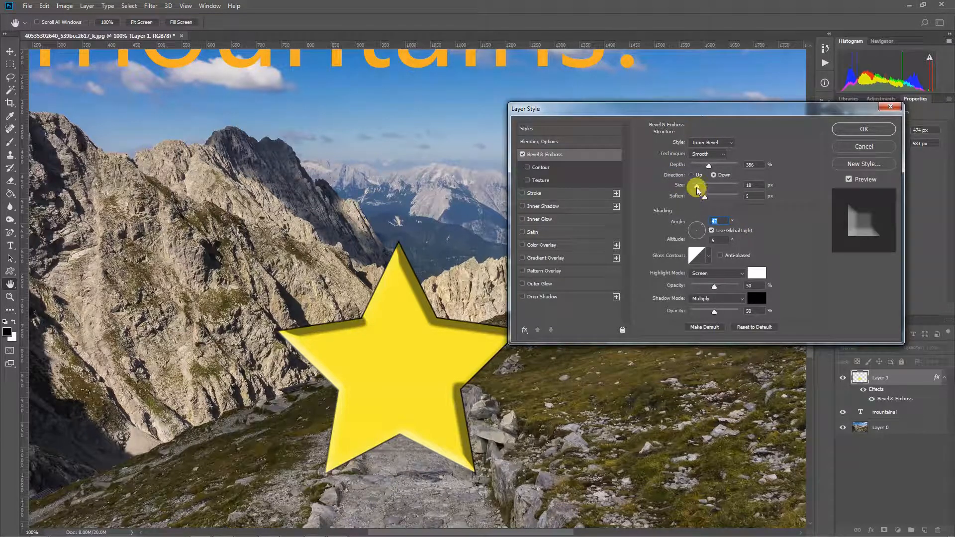
{"action": "left_click_drag", "start_coordinate": [704, 188], "coordinate": [695, 188]}
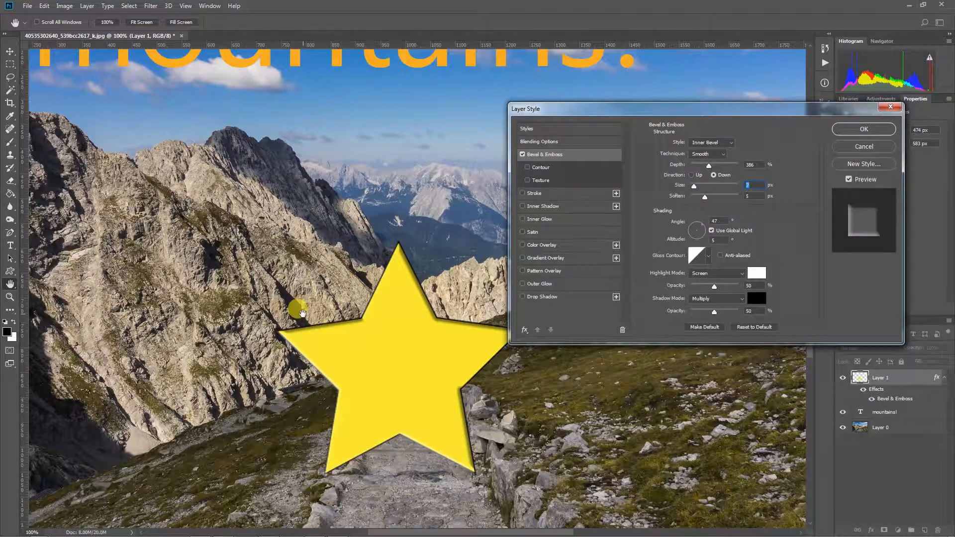
- Set the bevel to Direction Up, Depth 261%, Soften 4 px, and a higher-opacity Hard Light highlight
{"action": "left_click", "coordinate": [696, 174]}
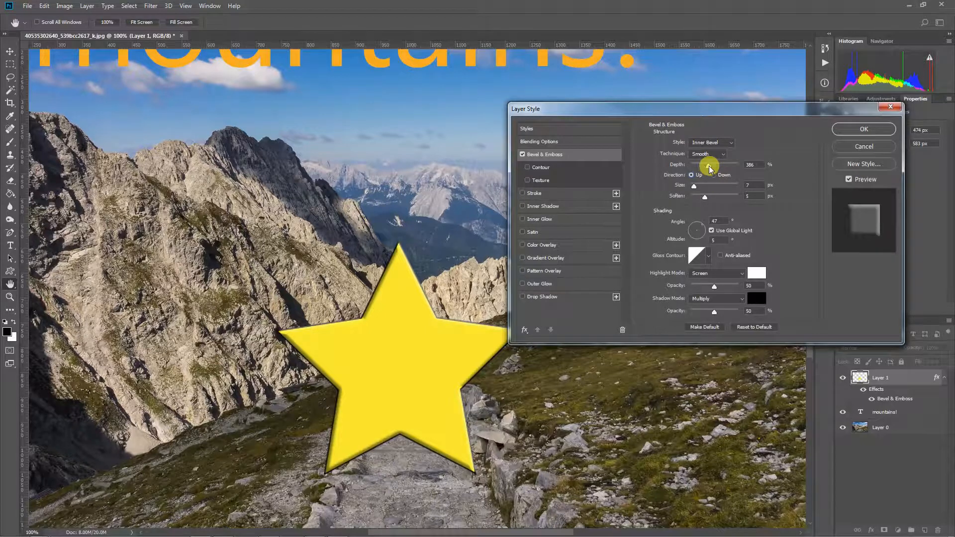
{"action": "mouse_move", "coordinate": [709, 167]}
{"action": "left_mouse_down"}
{"action": "mouse_move", "coordinate": [723, 164]}
{"action": "mouse_move", "coordinate": [704, 165]}
{"action": "left_mouse_up"}
{"action": "mouse_move", "coordinate": [704, 197]}
{"action": "left_mouse_down"}
{"action": "mouse_move", "coordinate": [730, 199]}
{"action": "mouse_move", "coordinate": [704, 202]}
{"action": "left_mouse_up"}
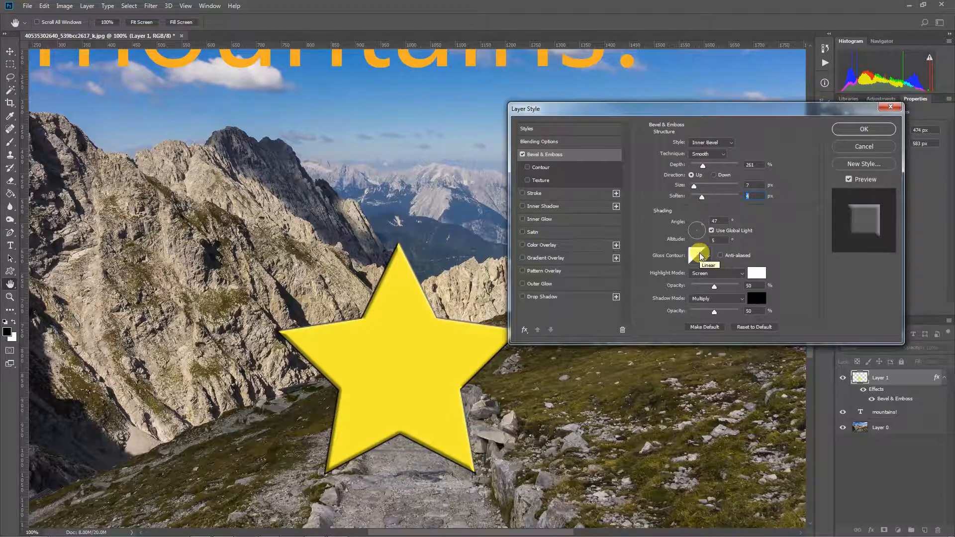
{"action": "left_click", "coordinate": [742, 275]}
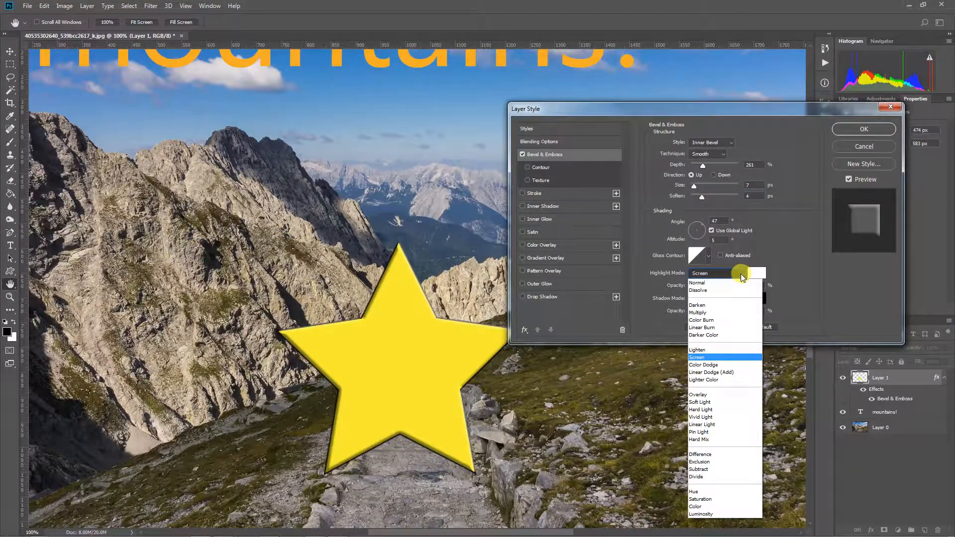
{"action": "left_click", "coordinate": [721, 350]}
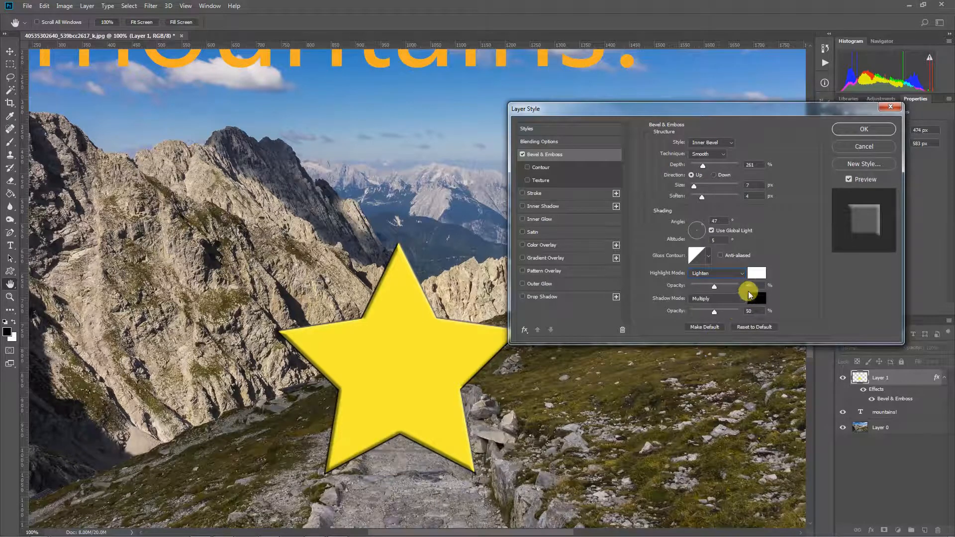
{"action": "left_click", "coordinate": [743, 273]}
{"action": "left_click", "coordinate": [735, 275]}
{"action": "left_click", "coordinate": [736, 273]}
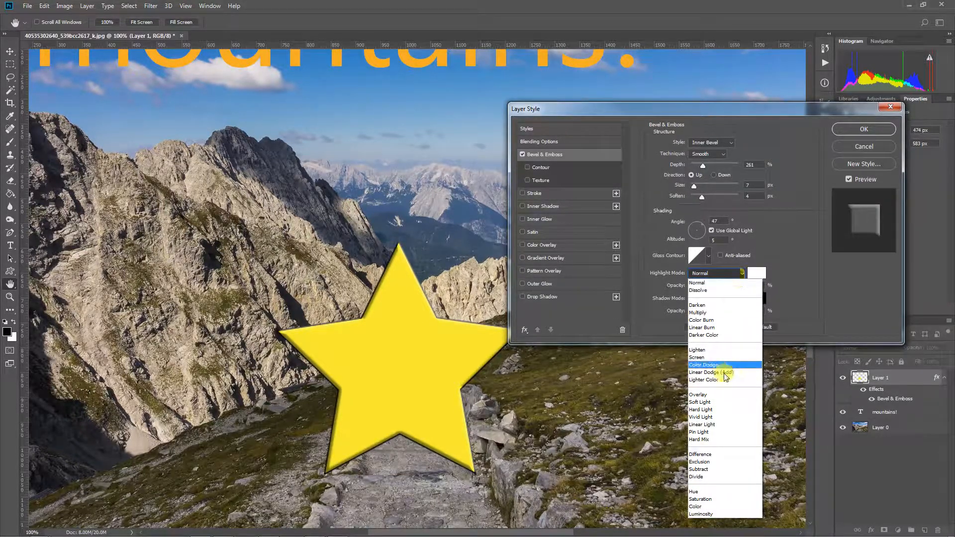
{"action": "left_click", "coordinate": [720, 410]}
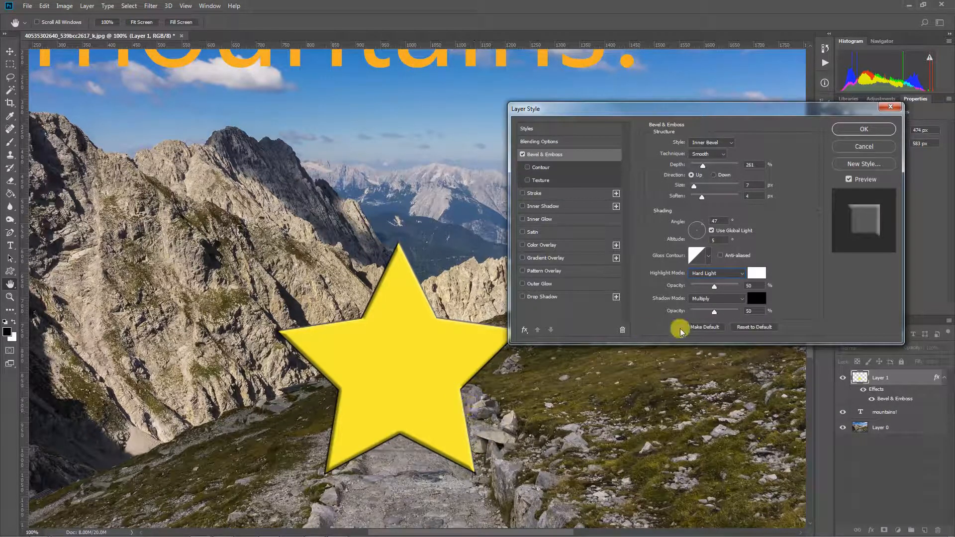
{"action": "left_click_drag", "start_coordinate": [715, 286], "coordinate": [737, 285]}
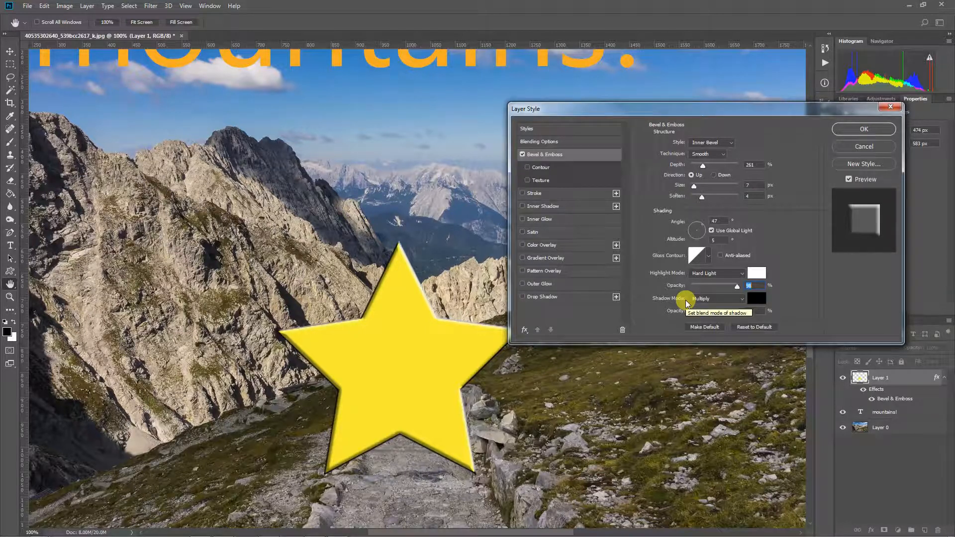
- Confirm the bevel with OK, then toggle the star's Effects and Bevel & Emboss visibility off and on
{"action": "left_click", "coordinate": [864, 129]}
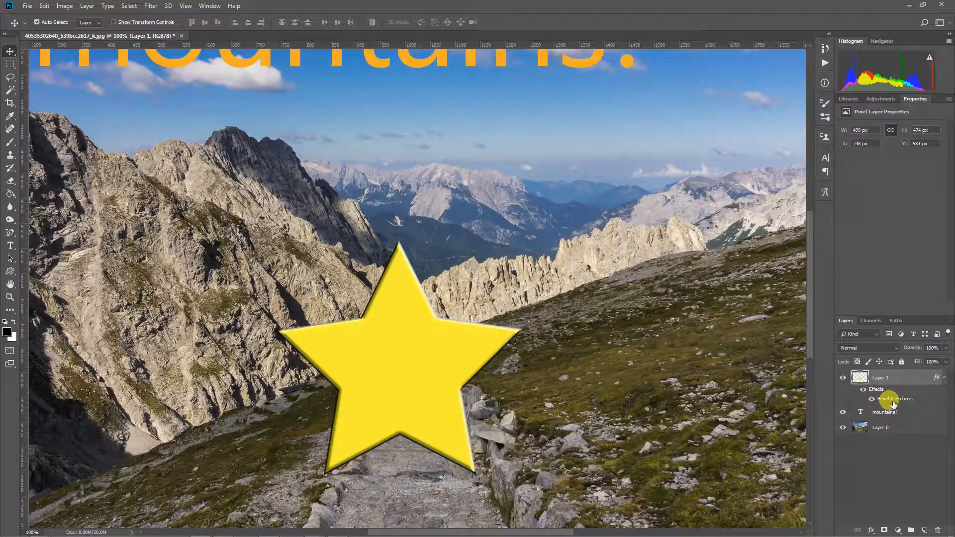
{"action": "left_click", "coordinate": [864, 390]}
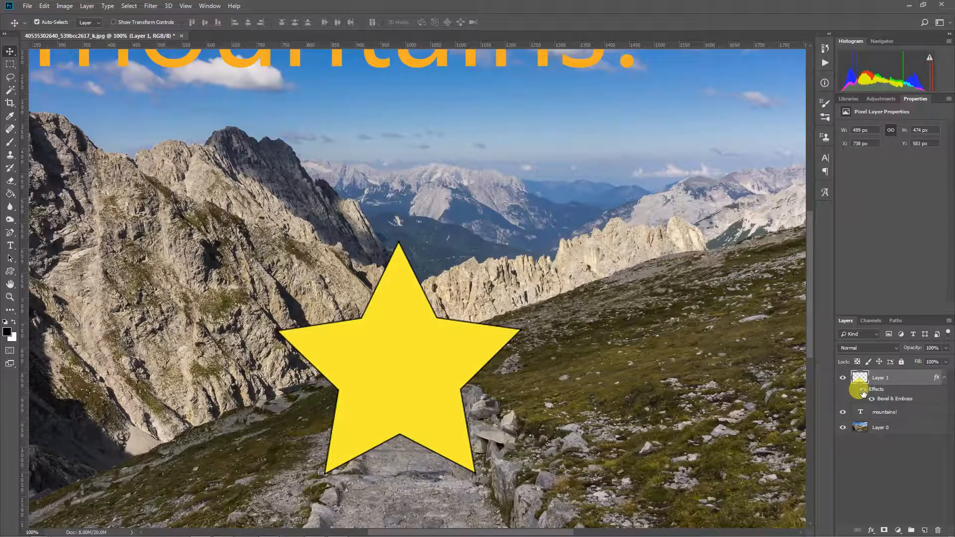
{"action": "left_click", "coordinate": [863, 391]}
{"action": "left_click", "coordinate": [872, 399]}
{"action": "left_click", "coordinate": [872, 399]}
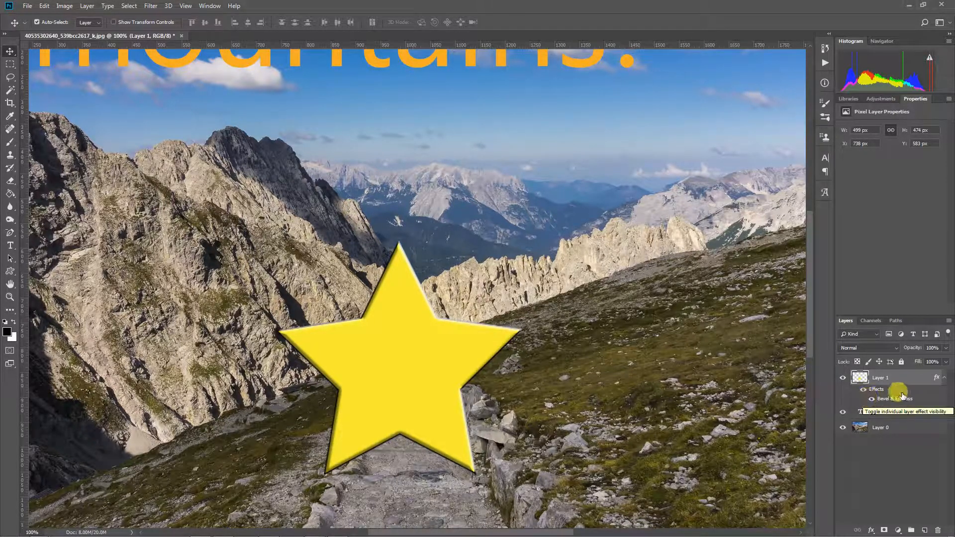
{"action": "double_click", "coordinate": [919, 401]}
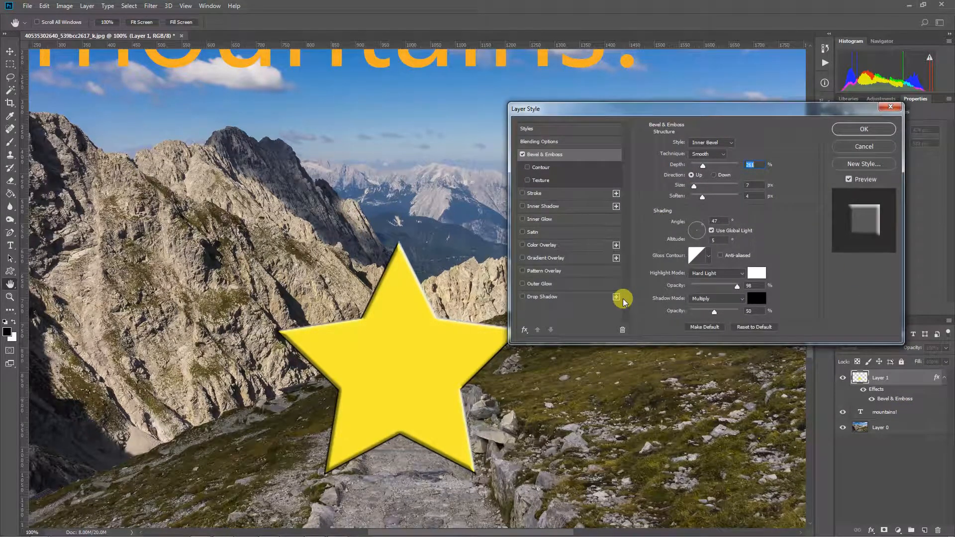
{"action": "left_click", "coordinate": [523, 155]}
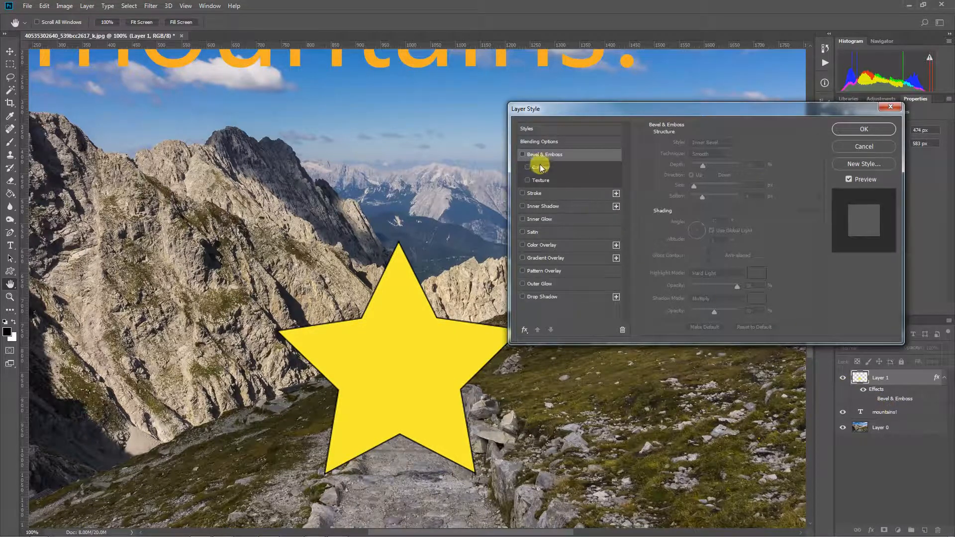
{"action": "left_click", "coordinate": [523, 155]}
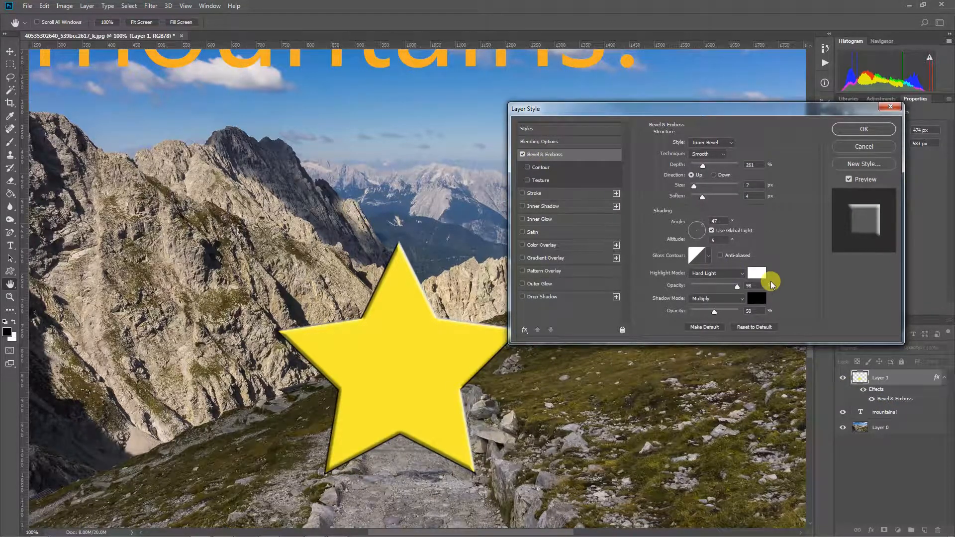
{"action": "left_click", "coordinate": [864, 129]}
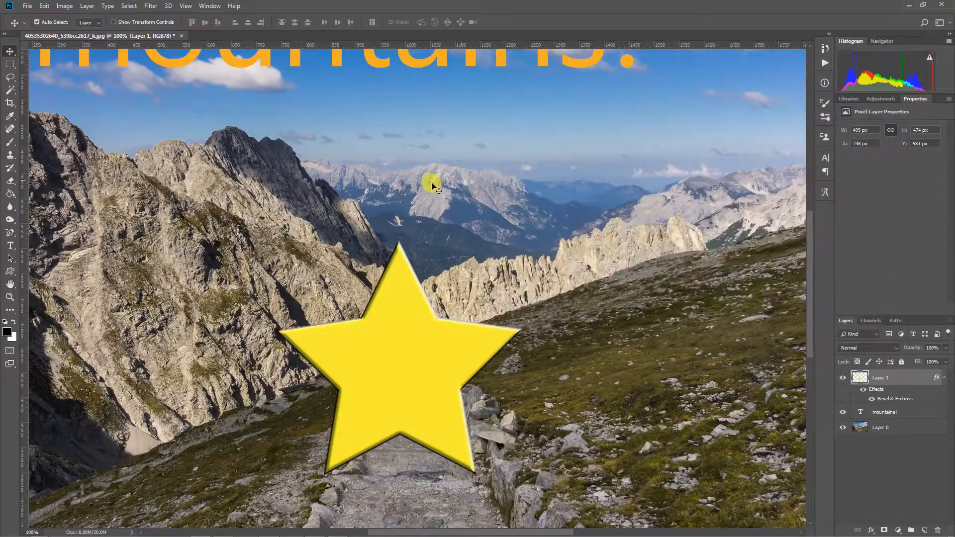
- Enable Stroke in the mountains! text layer's Layer Style and display its settings
{"action": "left_click_drag", "start_coordinate": [435, 178], "coordinate": [459, 314]}
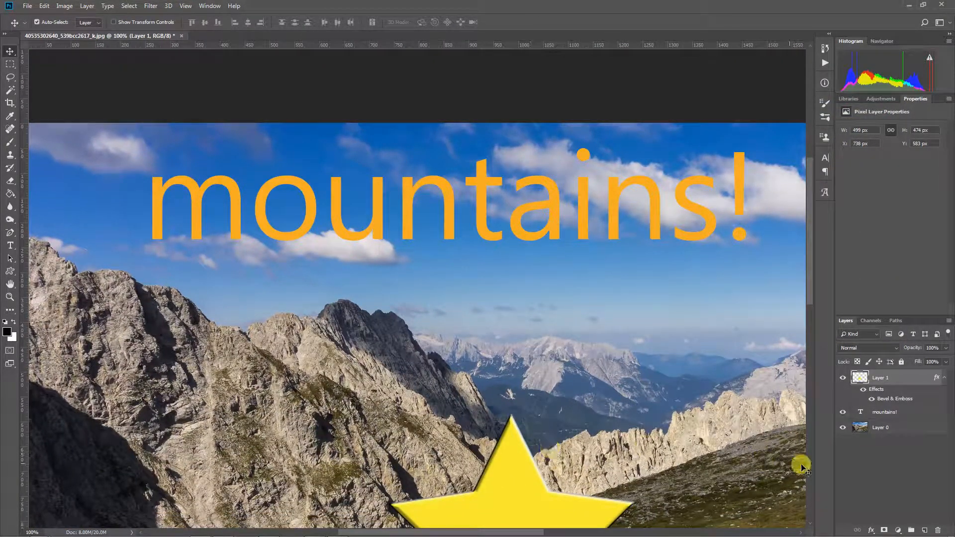
{"action": "left_click", "coordinate": [911, 413]}
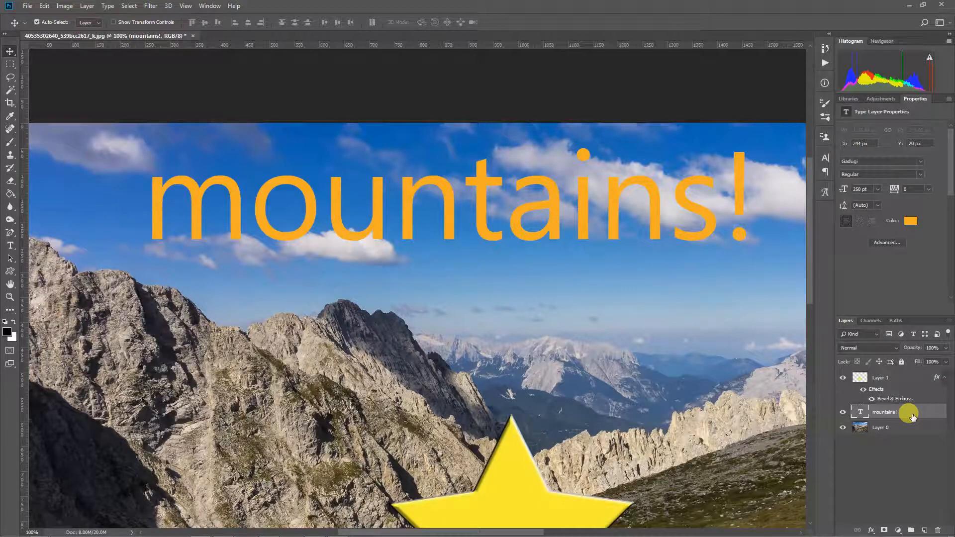
{"action": "double_click", "coordinate": [913, 417]}
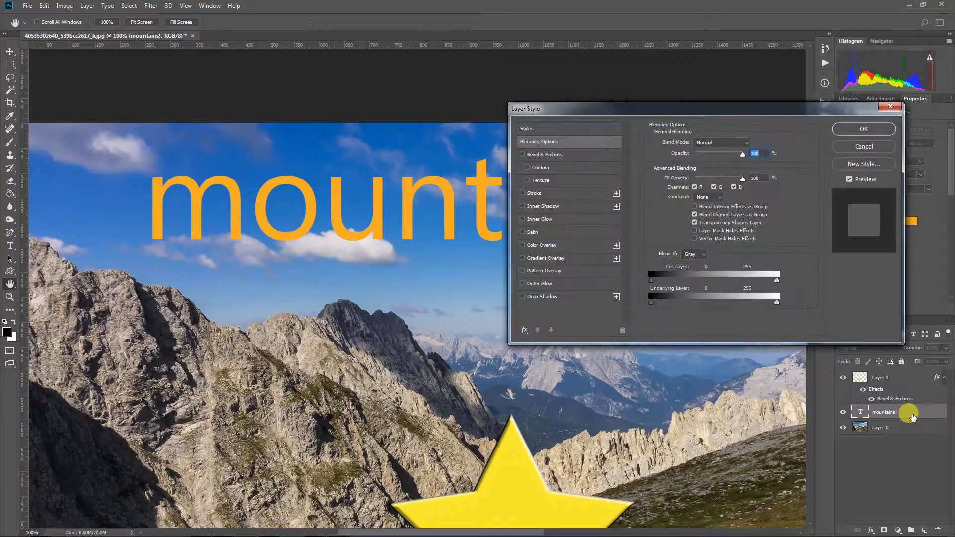
{"action": "left_click_drag", "start_coordinate": [589, 110], "coordinate": [523, 148]}
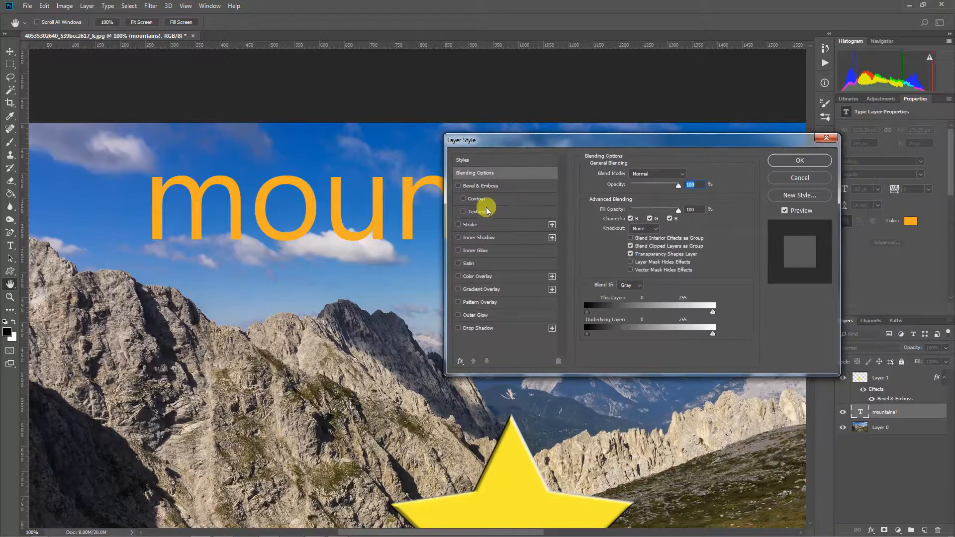
{"action": "left_click", "coordinate": [458, 225]}
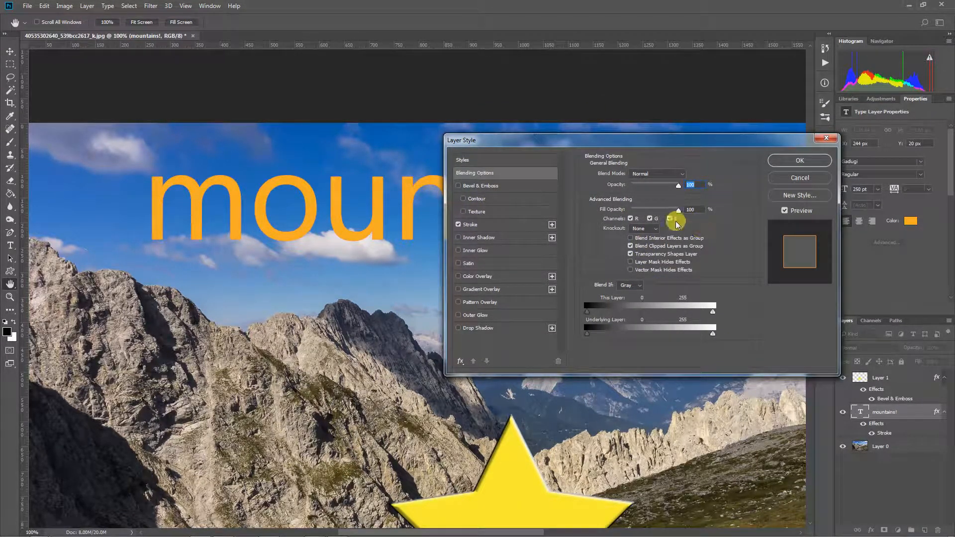
{"action": "left_click", "coordinate": [512, 224]}
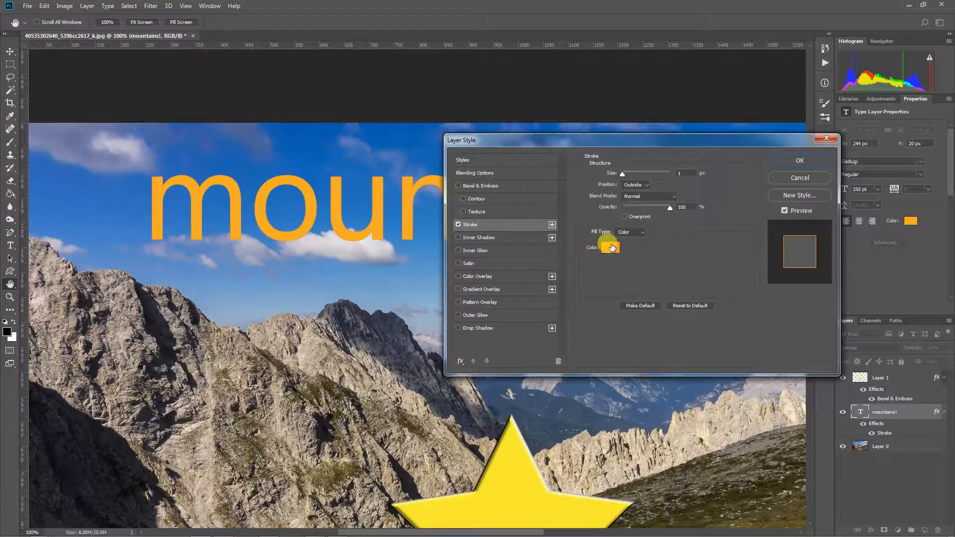
- Choose a bright green stroke colour in the Color Picker
{"action": "left_click", "coordinate": [610, 245]}
{"action": "left_click_drag", "start_coordinate": [490, 158], "coordinate": [492, 153]}
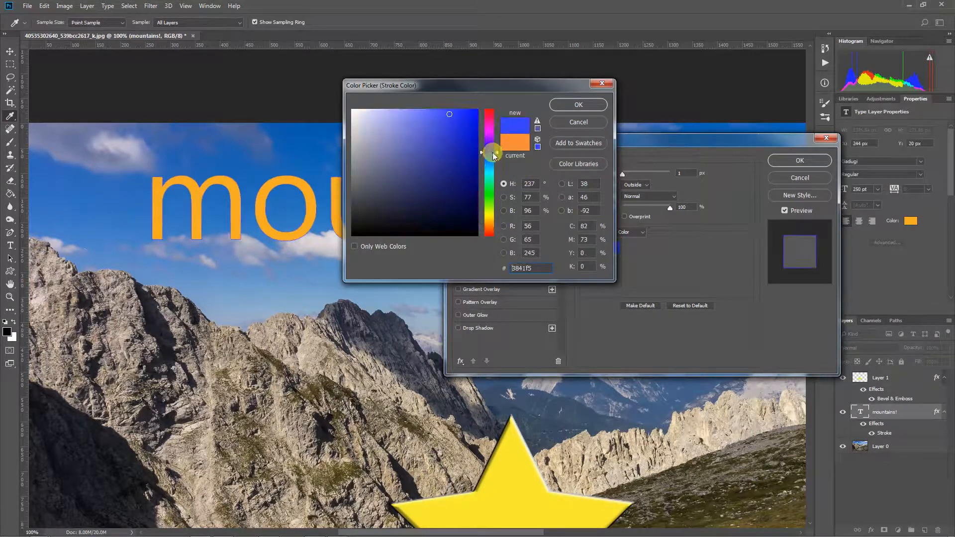
{"action": "left_click", "coordinate": [469, 124]}
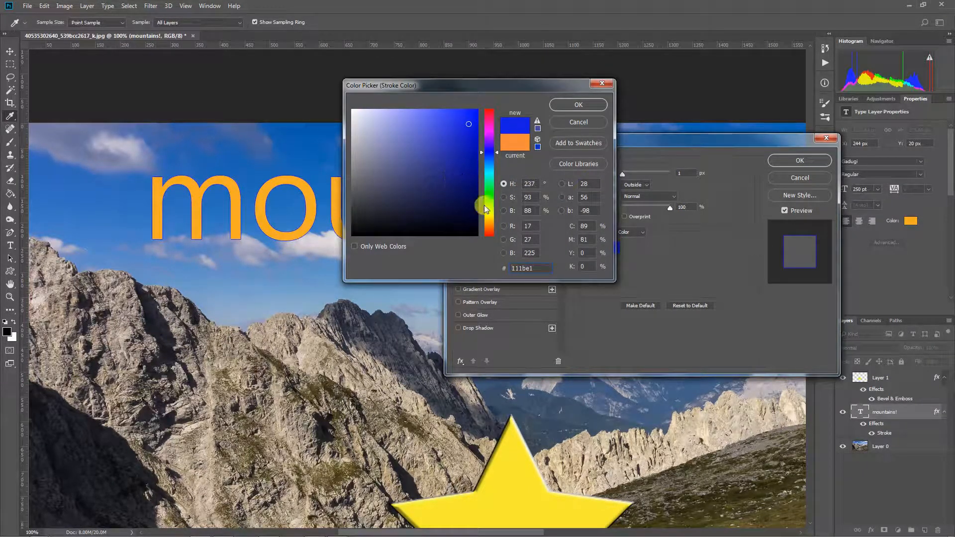
{"action": "left_click_drag", "start_coordinate": [497, 200], "coordinate": [490, 191]}
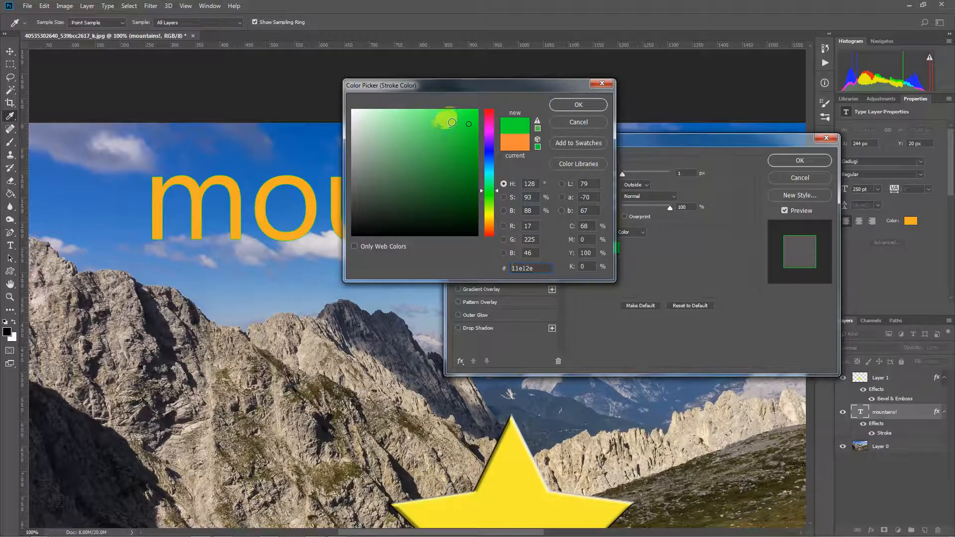
{"action": "left_click", "coordinate": [466, 118]}
{"action": "left_click", "coordinate": [564, 103]}
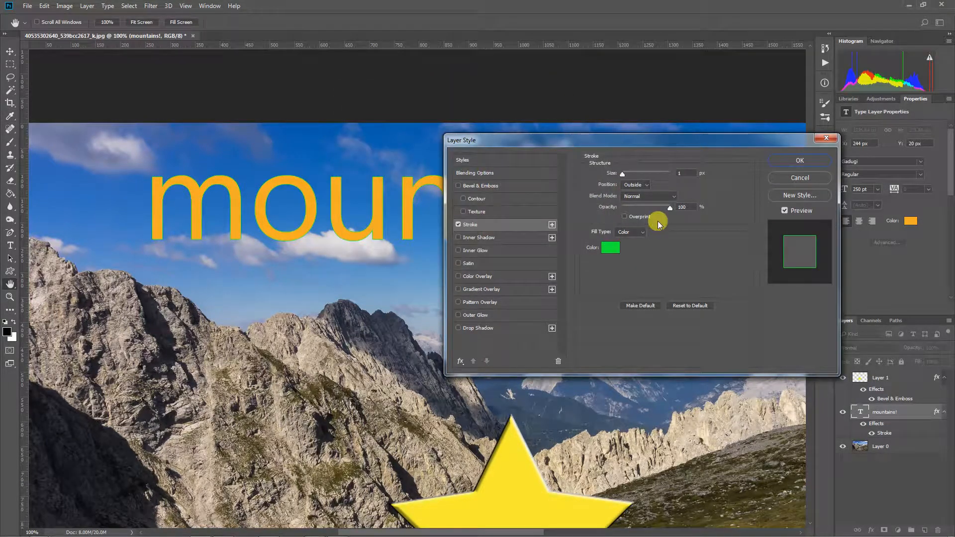
- Thicken the stroke to 18 px and apply the Layer Style
{"action": "left_click_drag", "start_coordinate": [622, 174], "coordinate": [624, 176]}
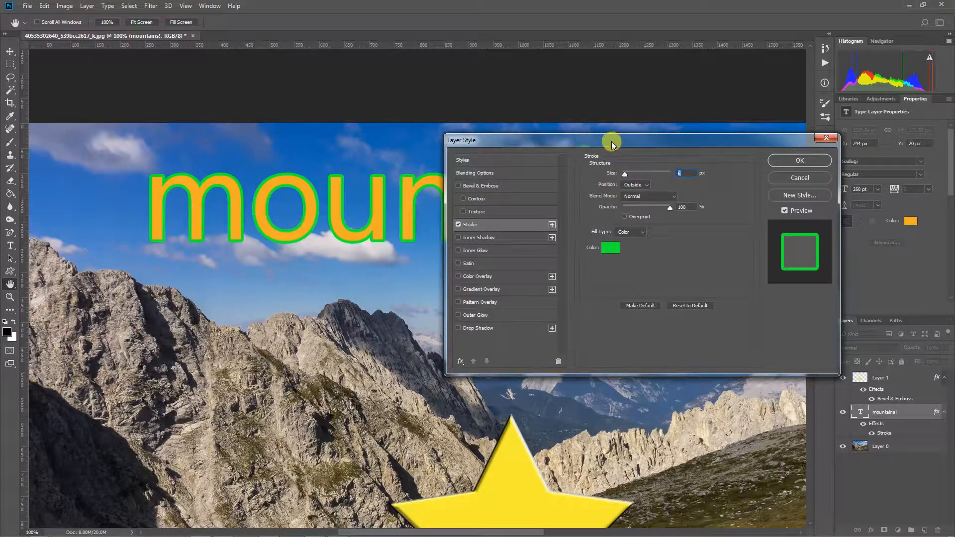
{"action": "left_click_drag", "start_coordinate": [610, 141], "coordinate": [656, 269]}
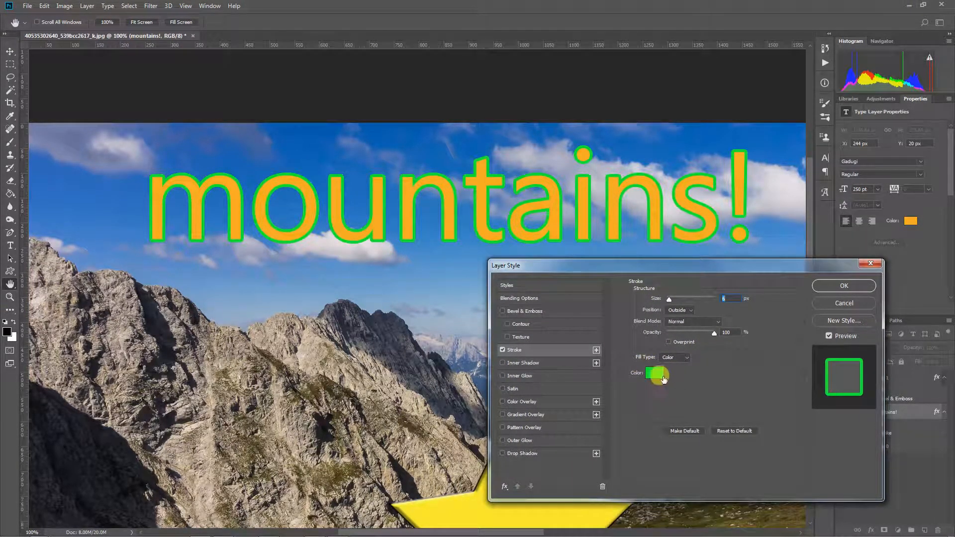
{"action": "left_click", "coordinate": [843, 286]}
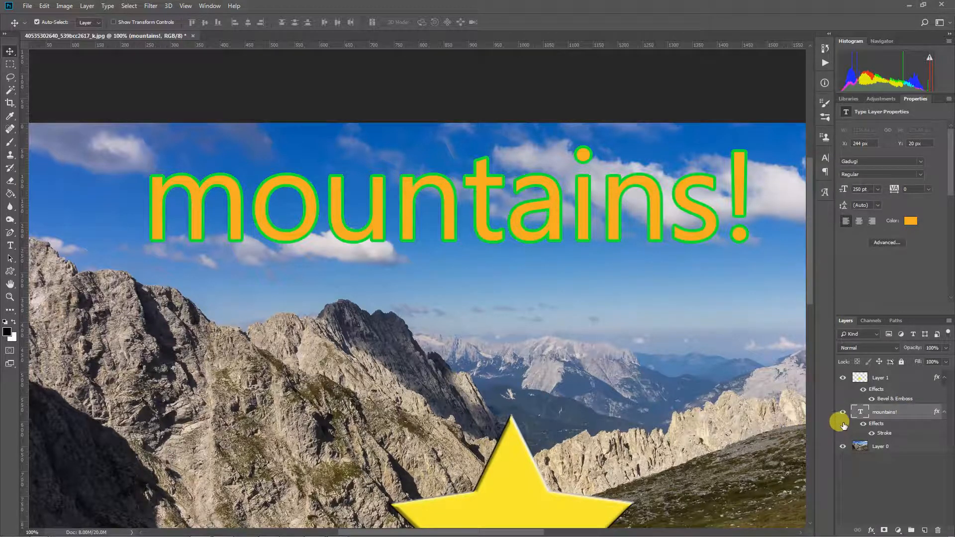
- Retype the mountains! text as 'Sky!' and drag it right and down over the sky
{"action": "double_click", "coordinate": [861, 412]}
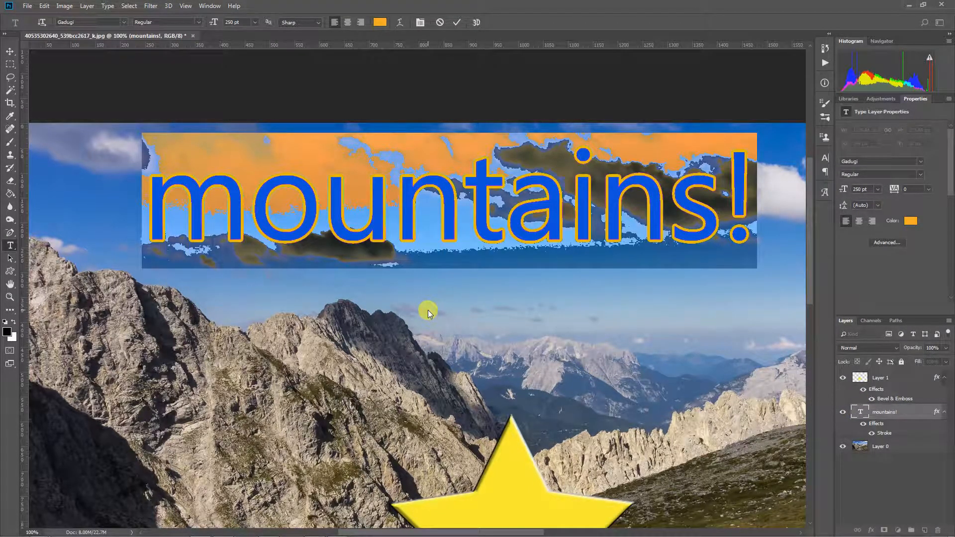
{"action": "type", "text": "Sky!"}
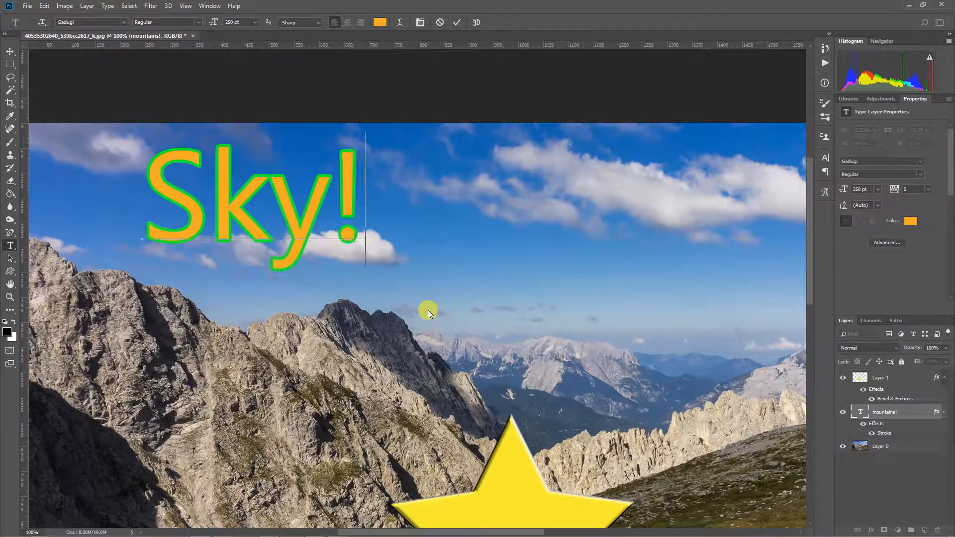
{"action": "left_click", "coordinate": [428, 312]}
{"action": "left_click", "coordinate": [10, 52]}
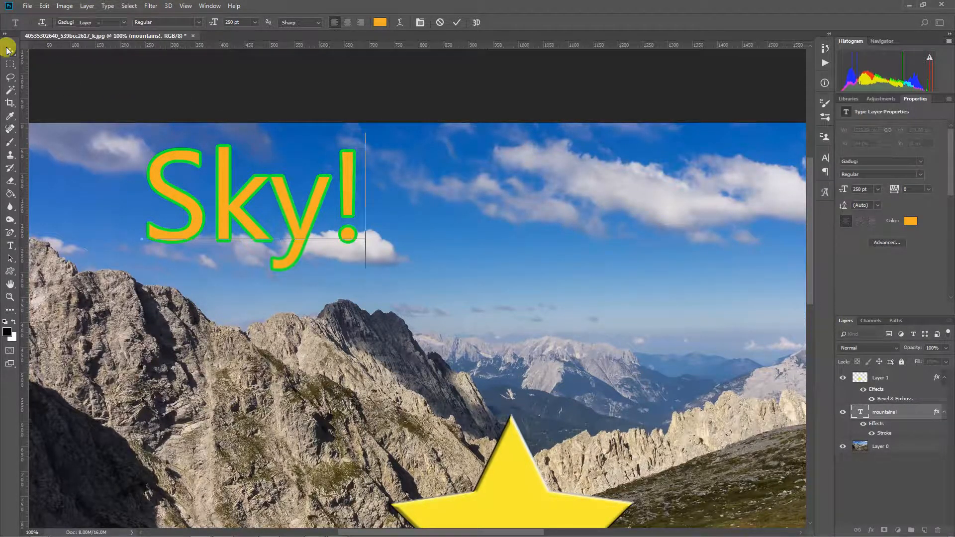
{"action": "left_click_drag", "start_coordinate": [220, 169], "coordinate": [302, 185]}
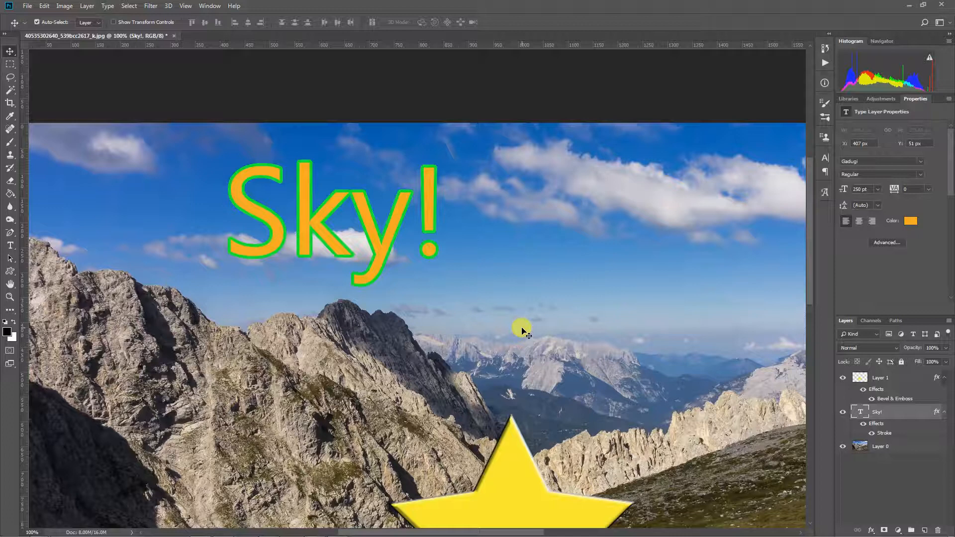
{"action": "left_click", "coordinate": [530, 476]}
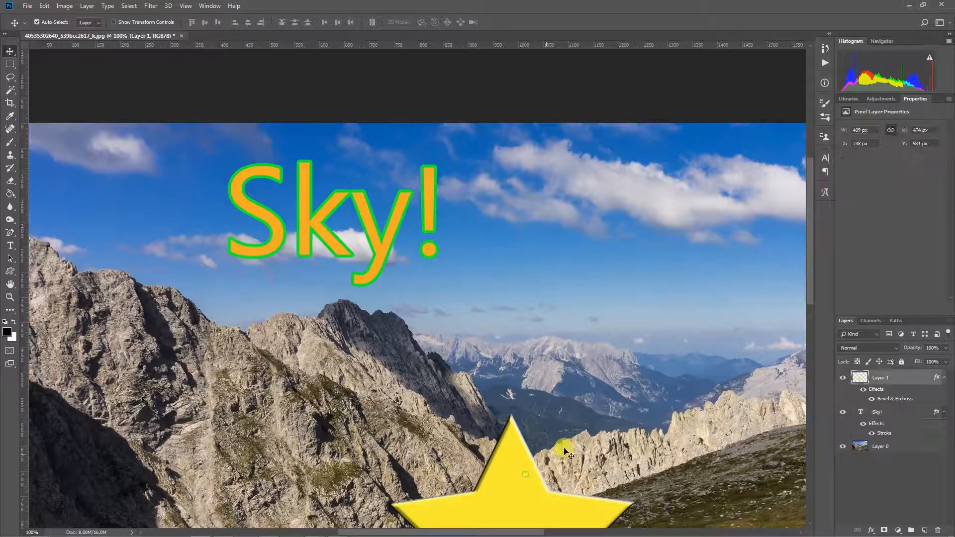
{"action": "left_click_drag", "start_coordinate": [589, 447], "coordinate": [570, 337]}
{"action": "key", "text": "e"}
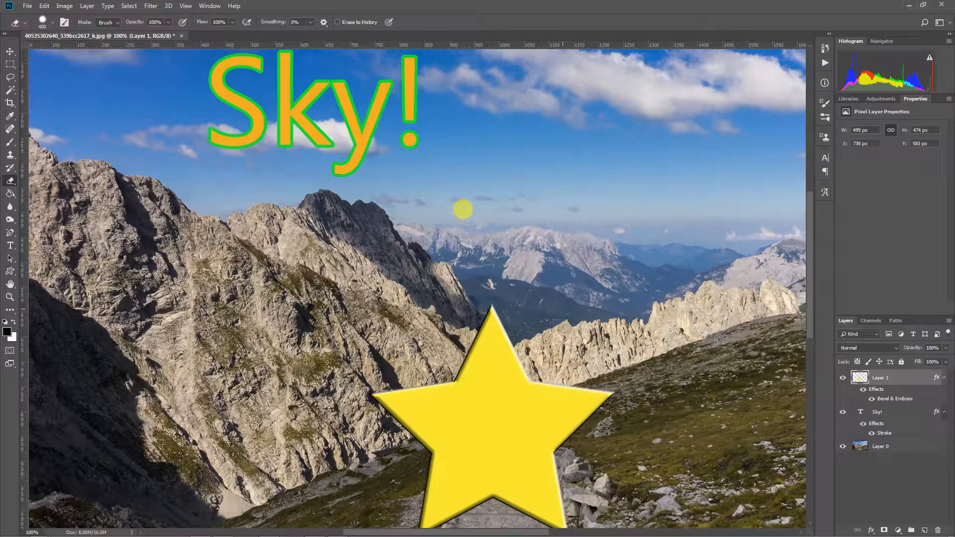
{"action": "left_click", "coordinate": [539, 291]}
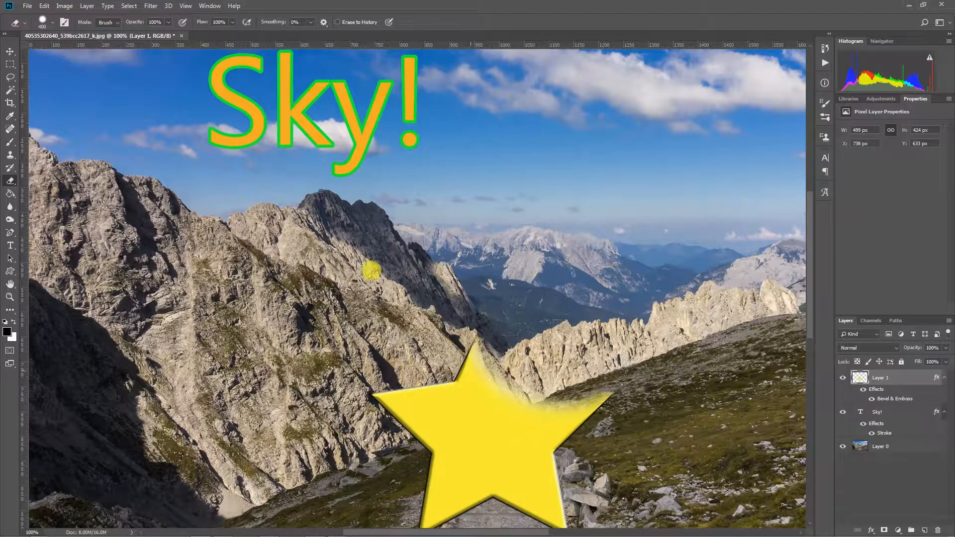
{"action": "left_click_drag", "start_coordinate": [371, 271], "coordinate": [514, 271]}
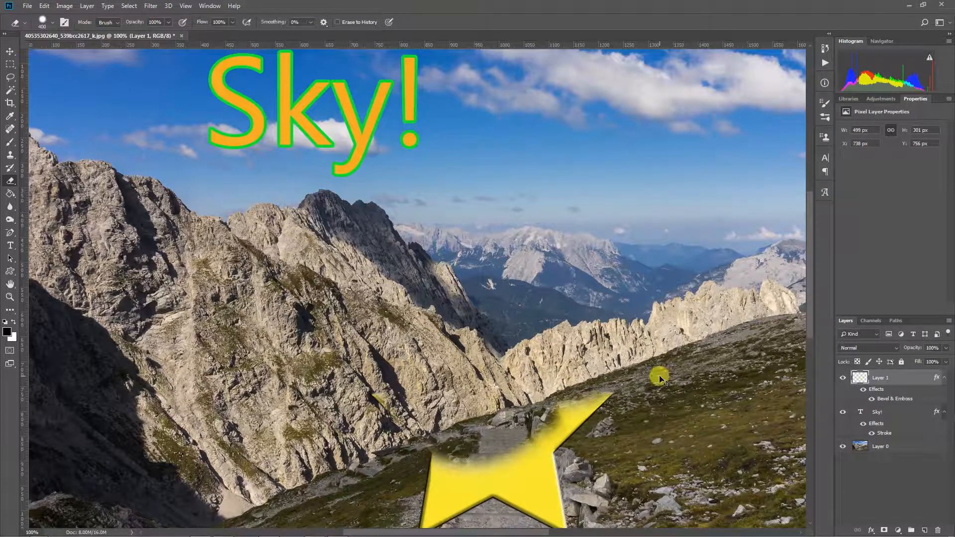
{"action": "key", "text": "ctrl+alt+z"}
{"action": "key", "text": "ctrl+alt+z"}
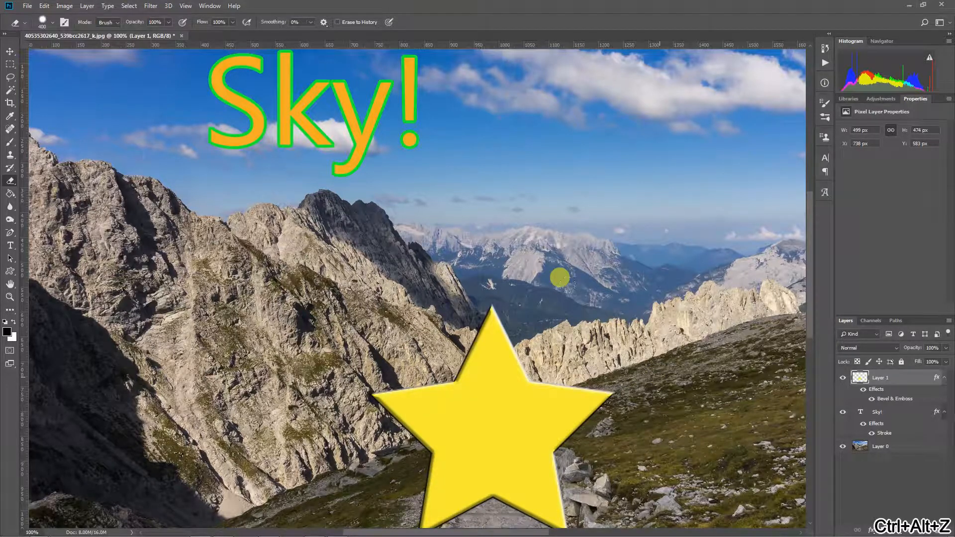
{"action": "key", "text": "v"}
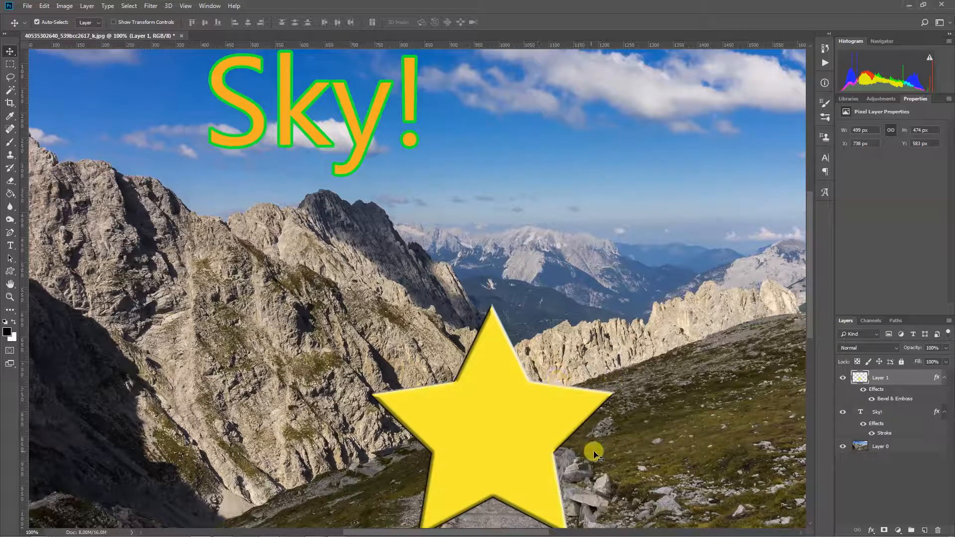
- In the Sky! layer's Layer Style, turn off Stroke and enable Outer Glow
{"action": "left_click_drag", "start_coordinate": [580, 282], "coordinate": [611, 335]}
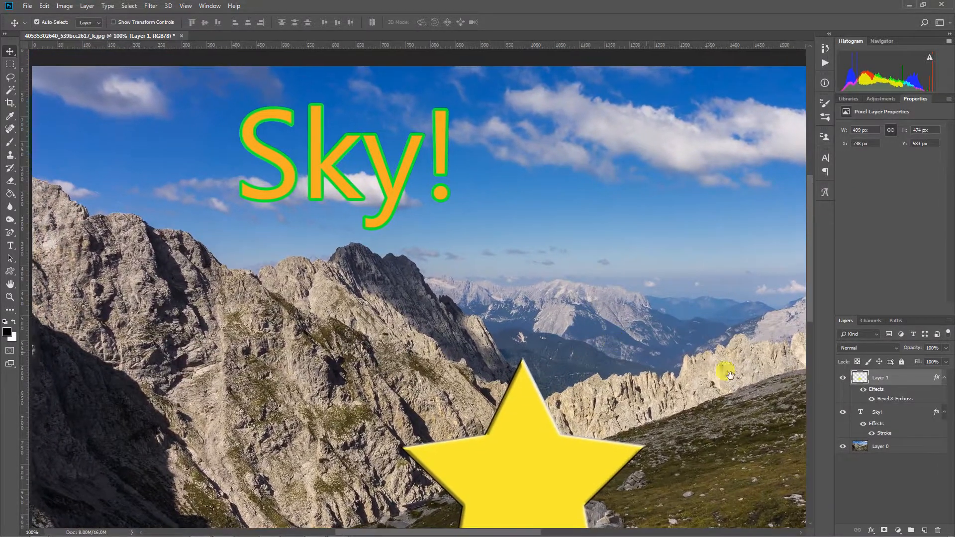
{"action": "left_click", "coordinate": [896, 418]}
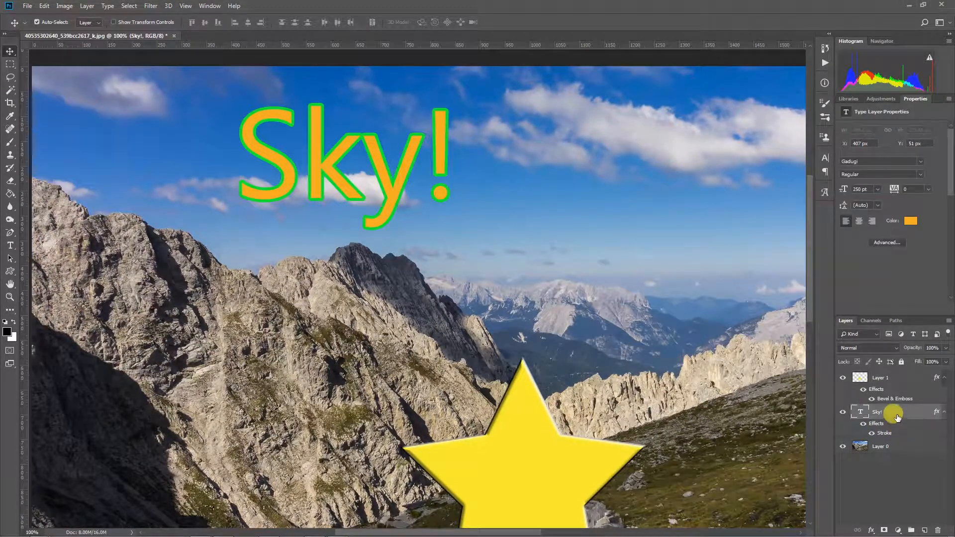
{"action": "double_click", "coordinate": [897, 417]}
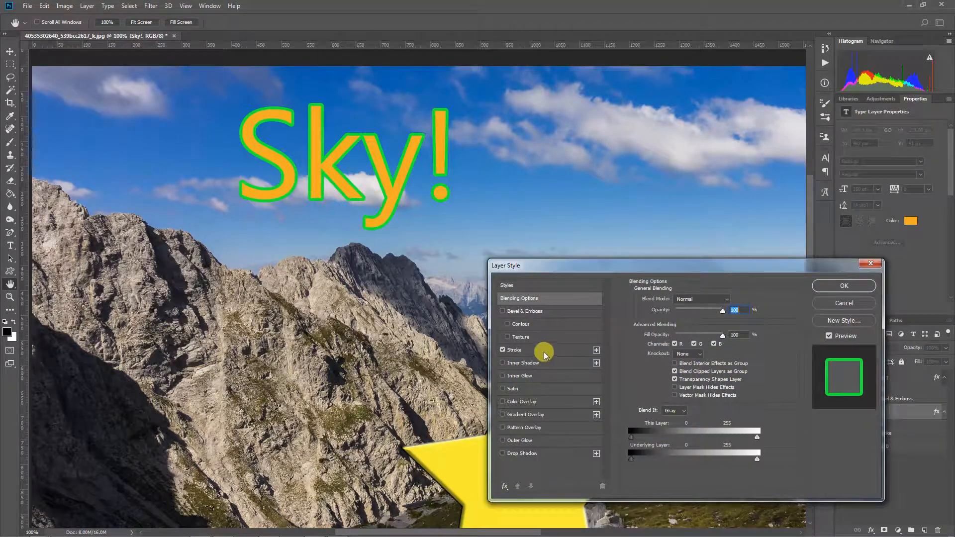
{"action": "left_click", "coordinate": [502, 350]}
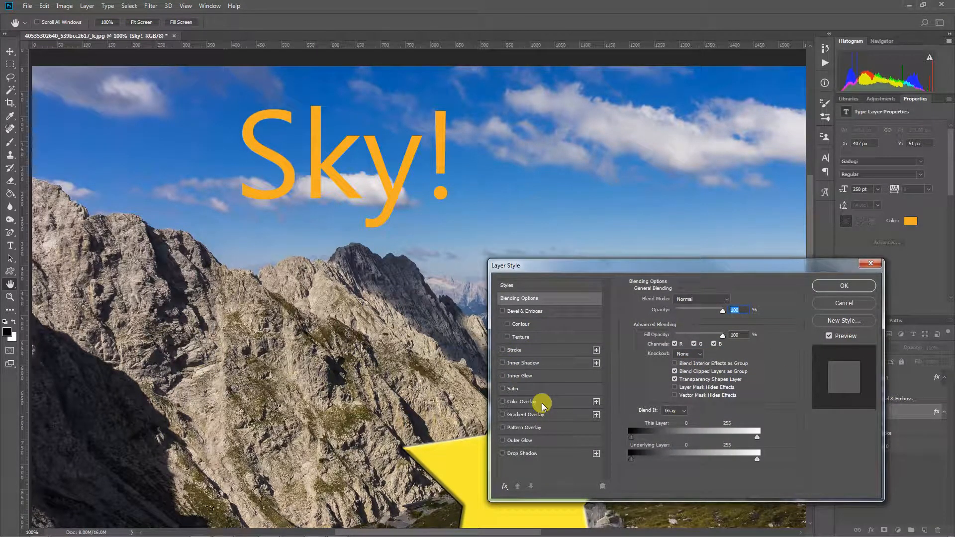
{"action": "left_click", "coordinate": [543, 440]}
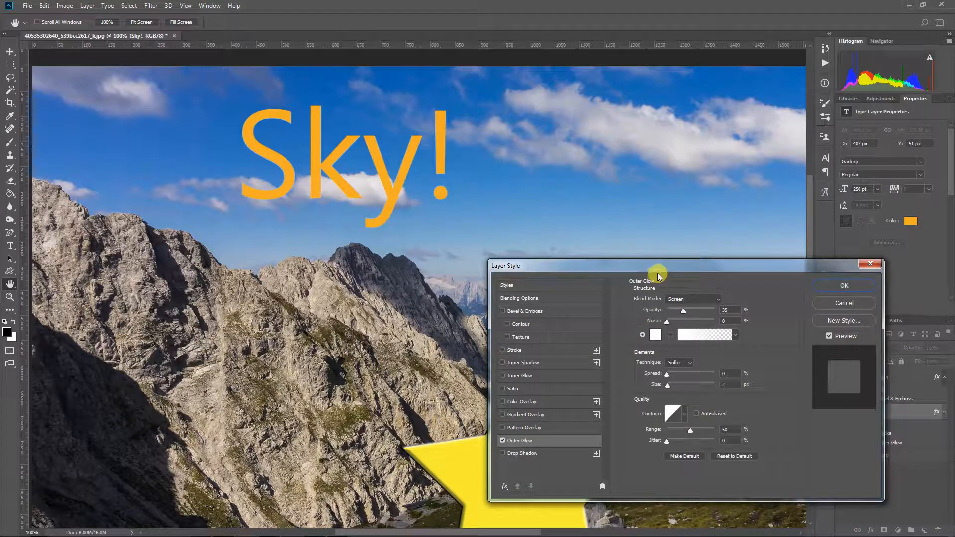
- Set the outer glow to Size 27 px, Opacity 80%, Noise 5%, Range 75%
{"action": "left_click_drag", "start_coordinate": [657, 266], "coordinate": [655, 145]}
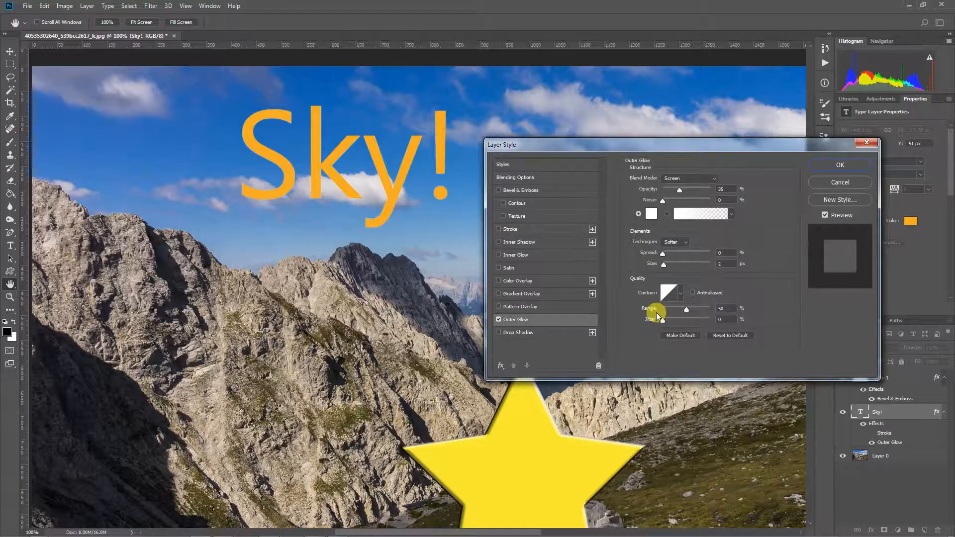
{"action": "left_click_drag", "start_coordinate": [665, 269], "coordinate": [670, 268]}
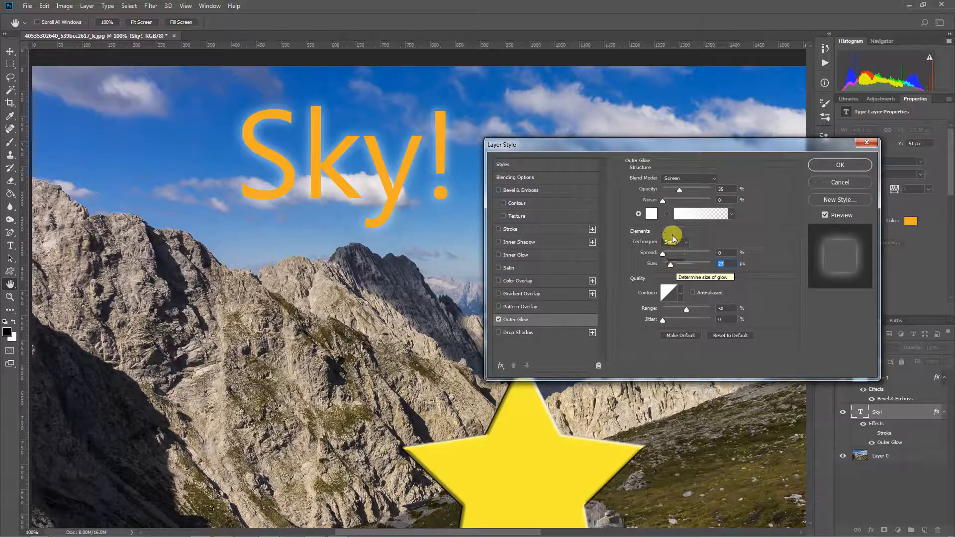
{"action": "left_click_drag", "start_coordinate": [682, 191], "coordinate": [669, 206]}
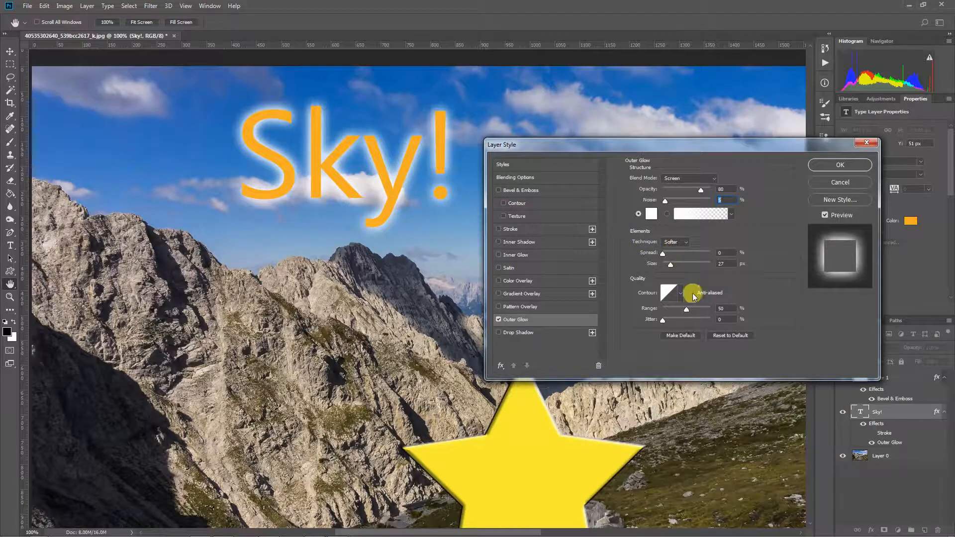
{"action": "mouse_move", "coordinate": [686, 309]}
{"action": "left_mouse_down"}
{"action": "mouse_move", "coordinate": [700, 309]}
{"action": "mouse_move", "coordinate": [663, 312]}
{"action": "mouse_move", "coordinate": [681, 313]}
{"action": "left_mouse_up"}
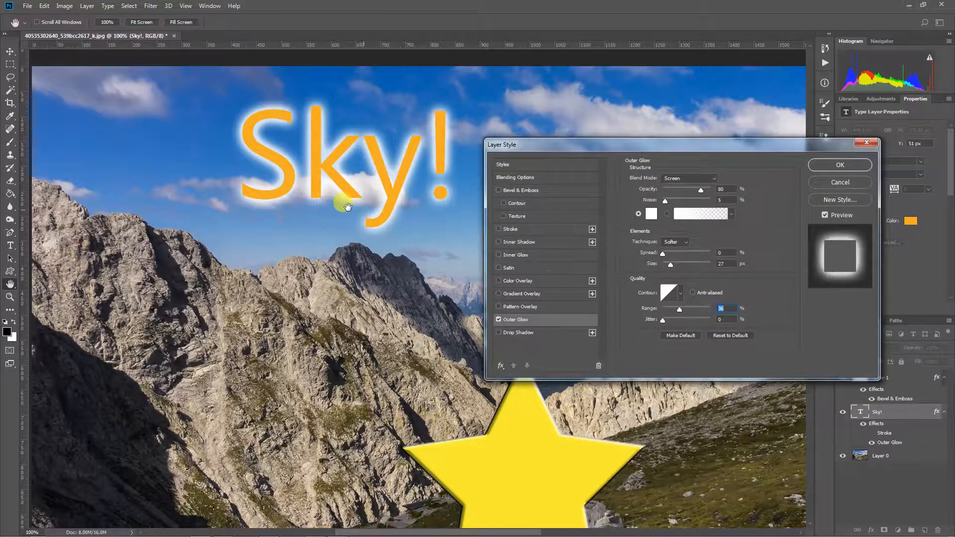
{"action": "left_click", "coordinate": [698, 308]}
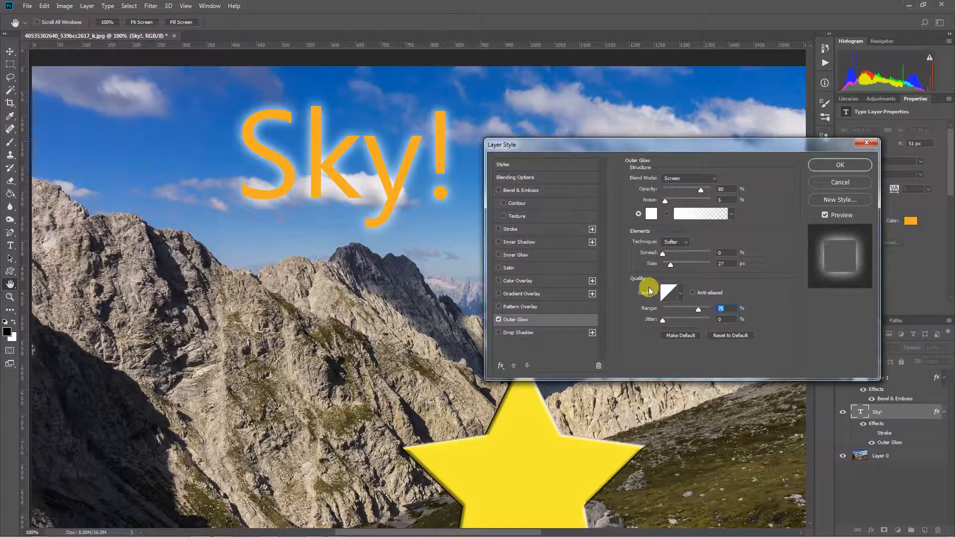
- Reset the Sky! outer glow, then retune it to 79% opacity, 11% noise and about 29 px size
{"action": "left_click", "coordinate": [730, 336]}
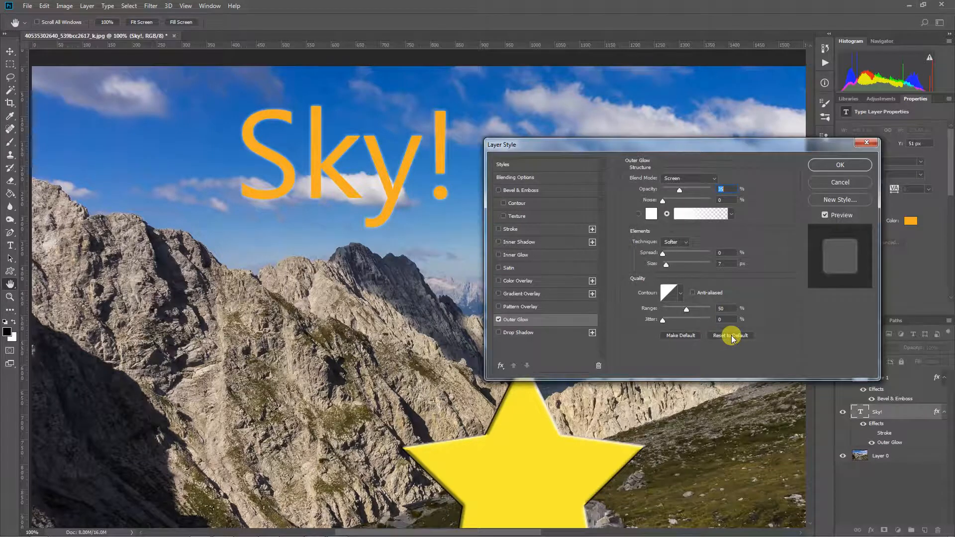
{"action": "left_click_drag", "start_coordinate": [667, 264], "coordinate": [677, 266]}
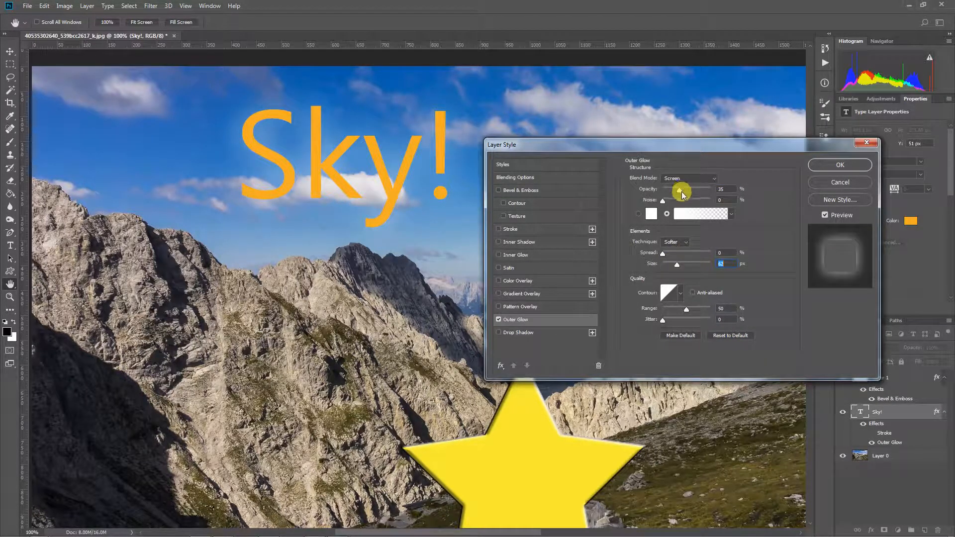
{"action": "mouse_move", "coordinate": [679, 189]}
{"action": "left_mouse_down"}
{"action": "mouse_move", "coordinate": [700, 192]}
{"action": "mouse_move", "coordinate": [668, 204]}
{"action": "left_mouse_up"}
{"action": "left_click_drag", "start_coordinate": [679, 270], "coordinate": [673, 266]}
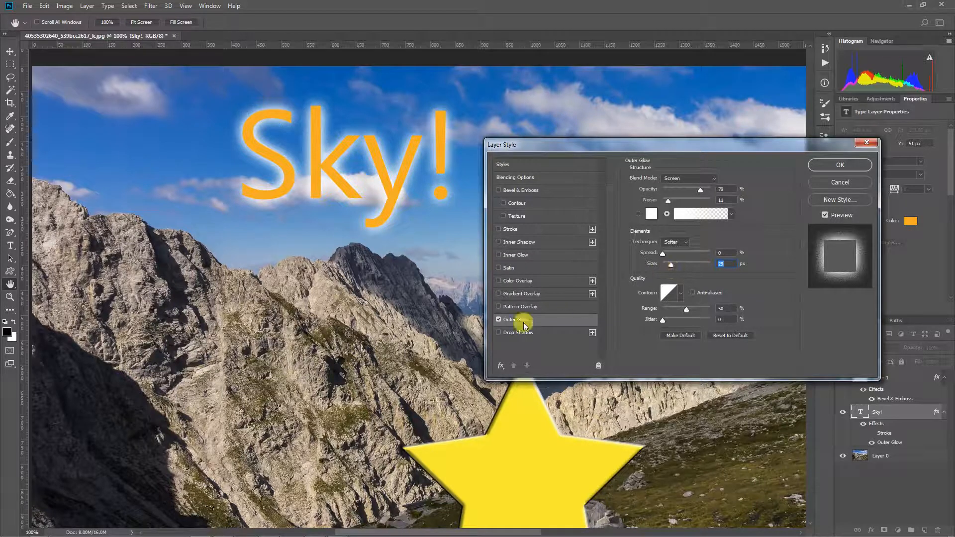
- Turn off the outer glow on Sky!, enable a drop shadow, and briefly try a bevel
{"action": "left_click", "coordinate": [499, 320]}
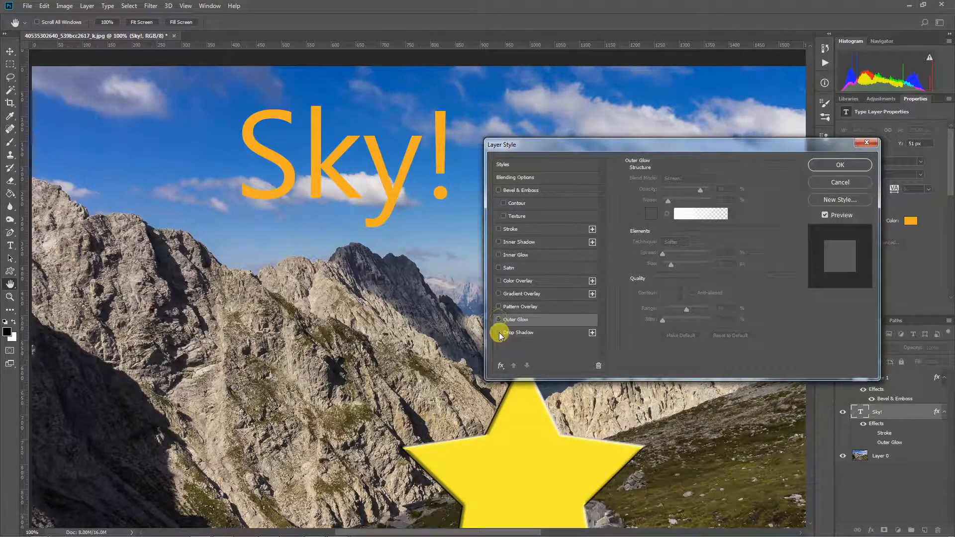
{"action": "left_click", "coordinate": [498, 333]}
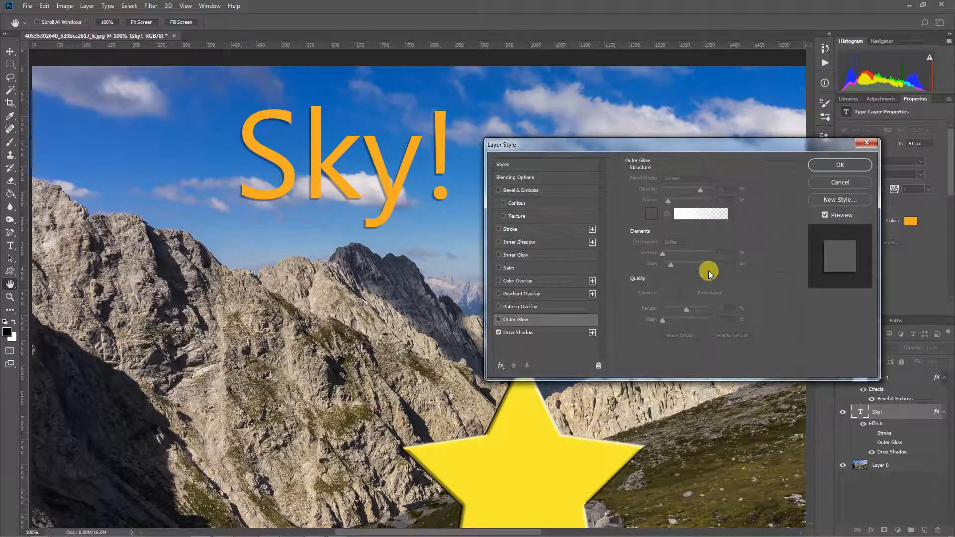
{"action": "left_click", "coordinate": [547, 333]}
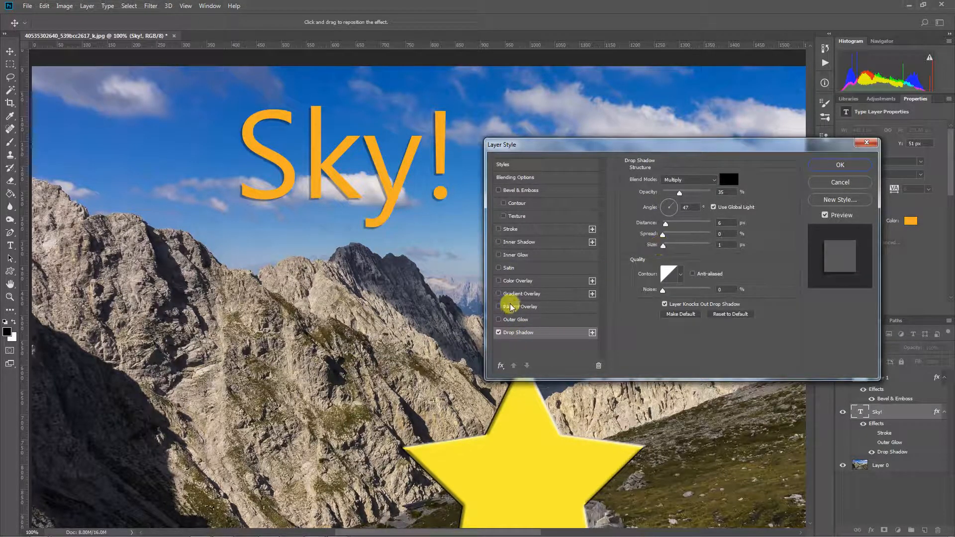
{"action": "left_click", "coordinate": [499, 192]}
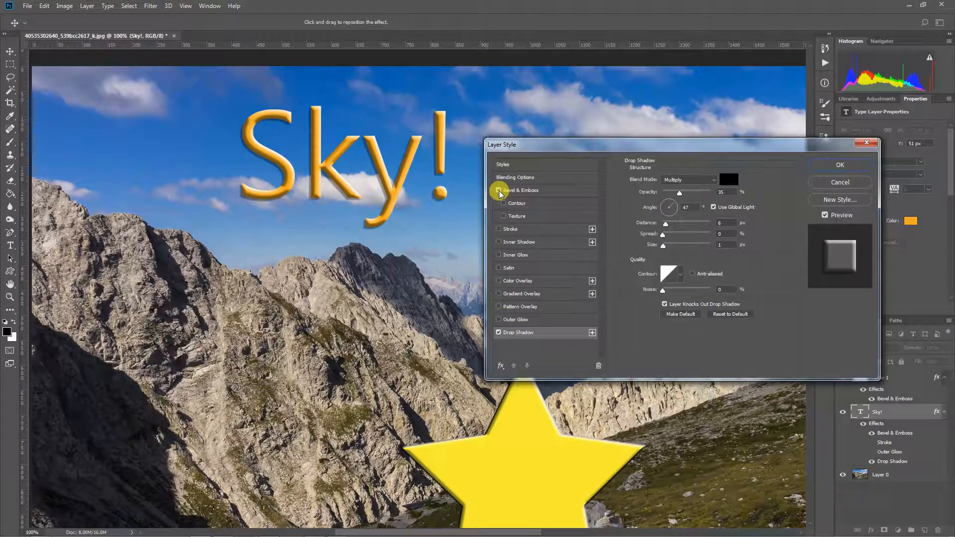
{"action": "left_click", "coordinate": [498, 191]}
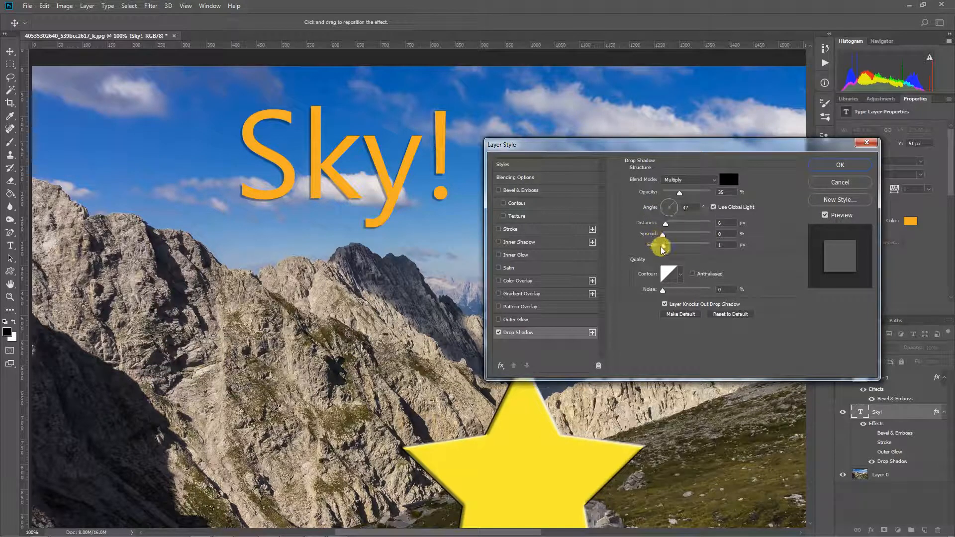
- Experiment with the drop shadow's size, opacity, spread, distance and angle
{"action": "left_click_drag", "start_coordinate": [663, 247], "coordinate": [670, 247]}
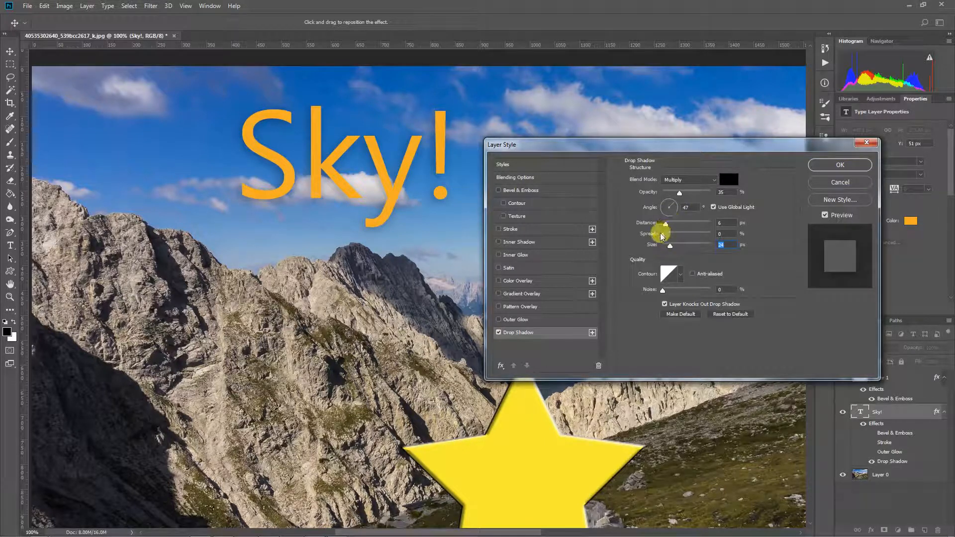
{"action": "mouse_move", "coordinate": [679, 193]}
{"action": "left_mouse_down"}
{"action": "mouse_move", "coordinate": [697, 197]}
{"action": "mouse_move", "coordinate": [688, 197]}
{"action": "left_mouse_up"}
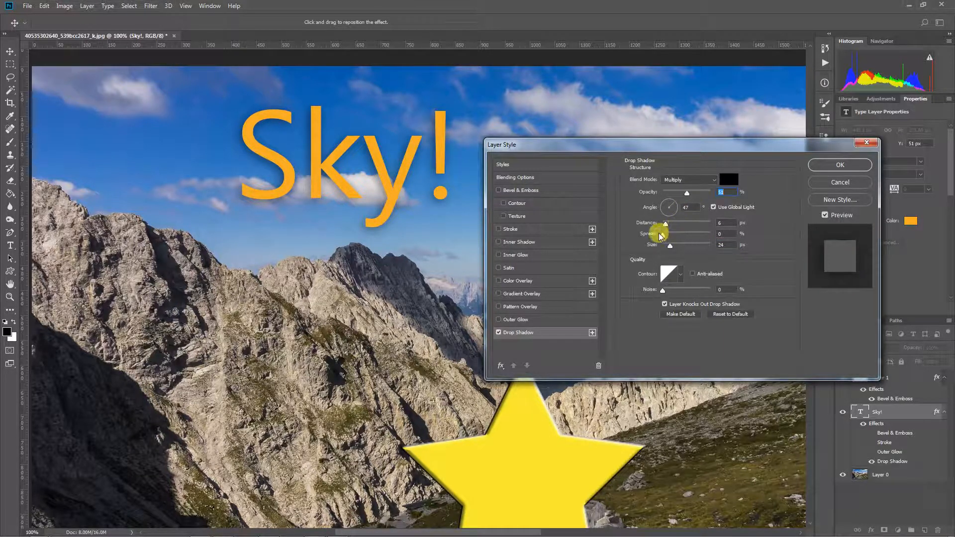
{"action": "mouse_move", "coordinate": [669, 235]}
{"action": "left_mouse_down"}
{"action": "mouse_move", "coordinate": [683, 237]}
{"action": "mouse_move", "coordinate": [664, 235]}
{"action": "mouse_move", "coordinate": [673, 238]}
{"action": "mouse_move", "coordinate": [670, 223]}
{"action": "mouse_move", "coordinate": [680, 222]}
{"action": "left_mouse_up"}
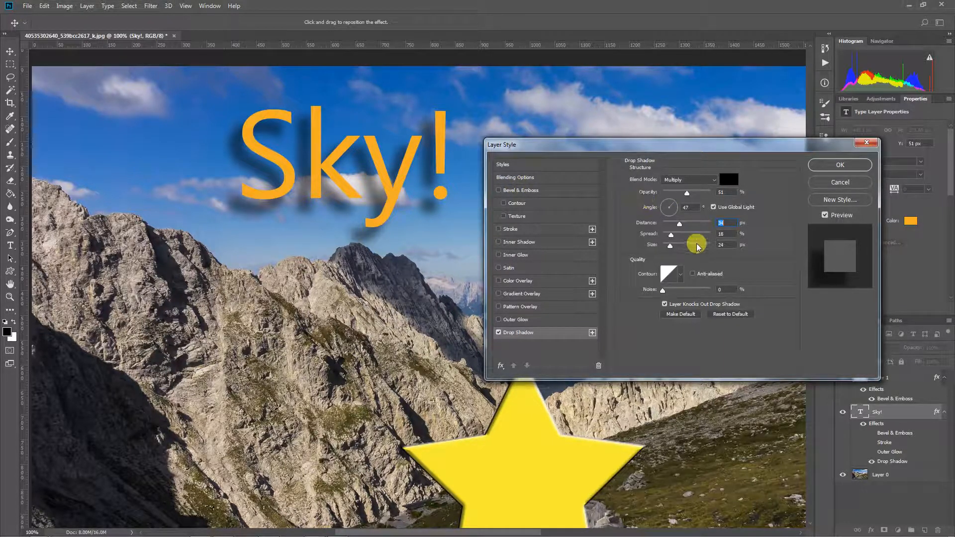
{"action": "left_click_drag", "start_coordinate": [679, 222], "coordinate": [659, 227]}
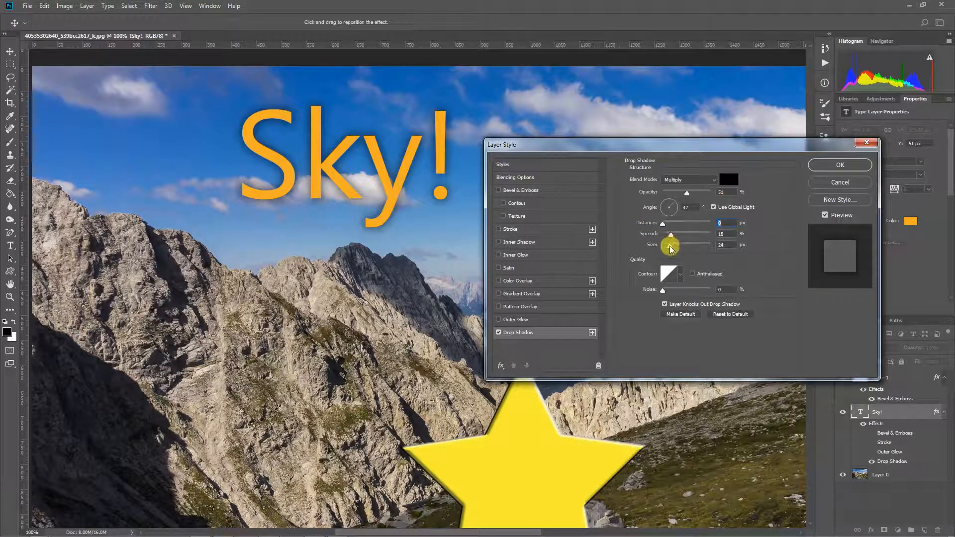
{"action": "left_click_drag", "start_coordinate": [670, 244], "coordinate": [664, 228]}
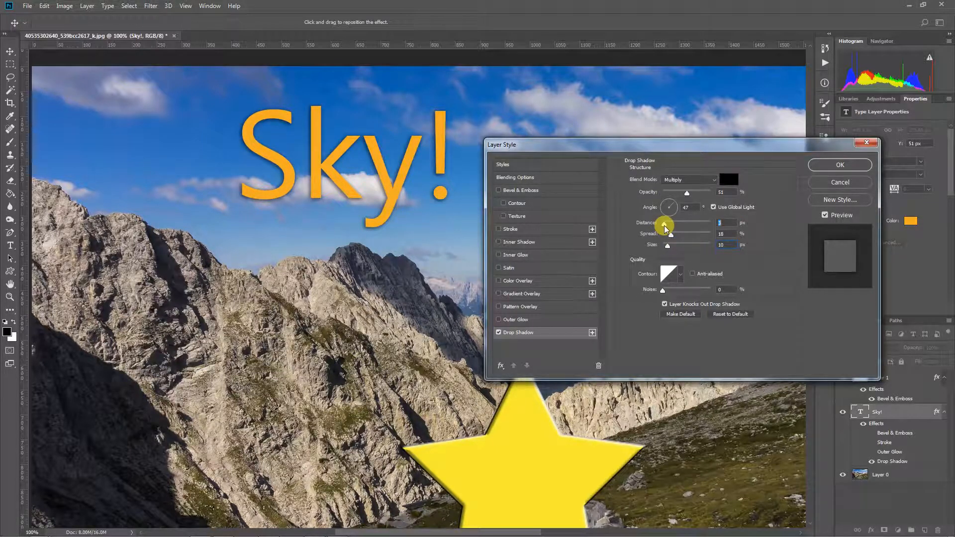
{"action": "left_click_drag", "start_coordinate": [662, 212], "coordinate": [665, 200]}
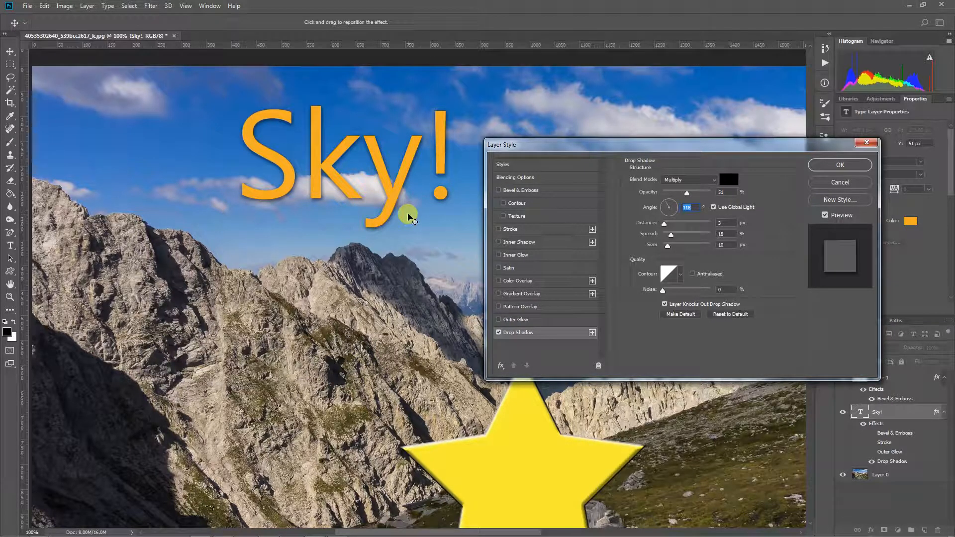
{"action": "left_click_drag", "start_coordinate": [664, 223], "coordinate": [682, 224]}
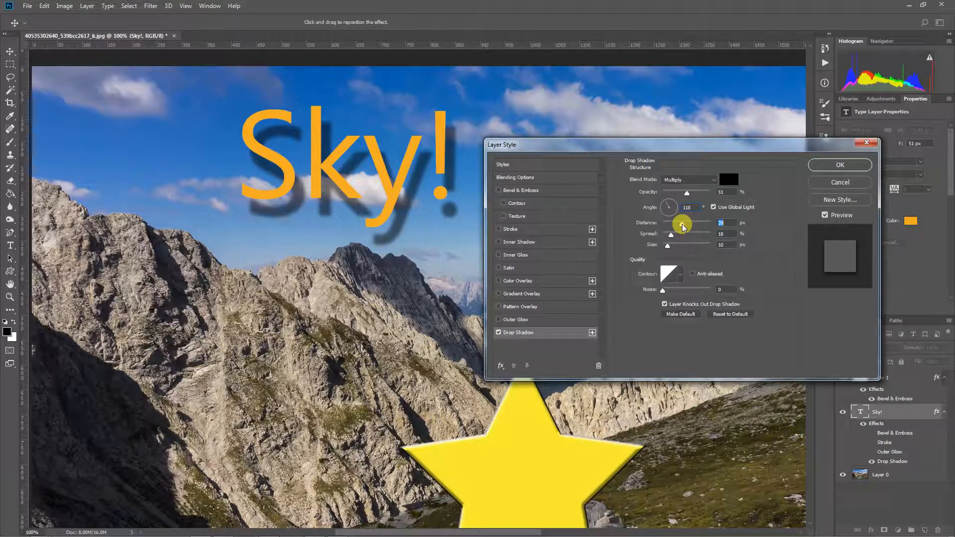
{"action": "left_click_drag", "start_coordinate": [681, 224], "coordinate": [666, 226]}
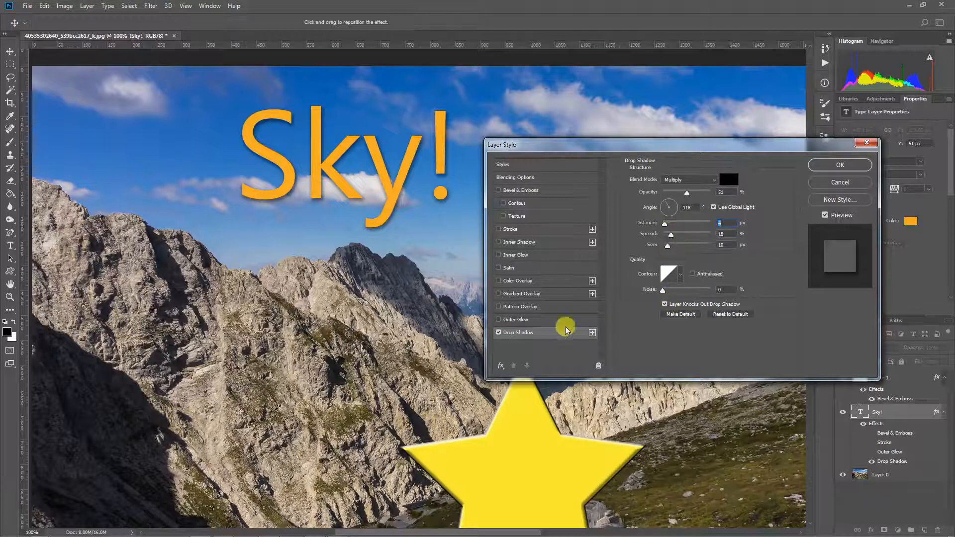
- Disable the drop shadow so Sky! keeps only its stroke, and close Layer Style
{"action": "left_click", "coordinate": [498, 332]}
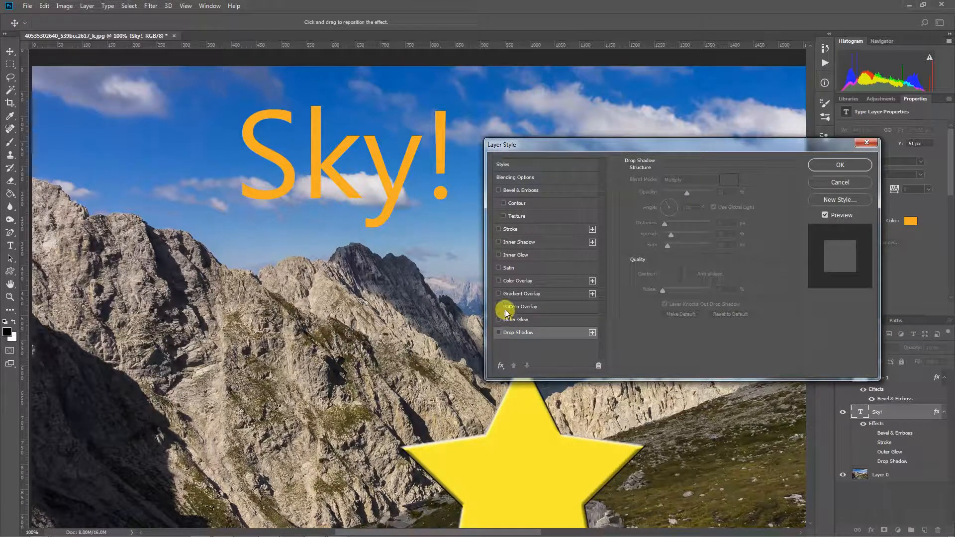
{"action": "left_click", "coordinate": [841, 163]}
{"action": "left_click", "coordinate": [678, 152]}
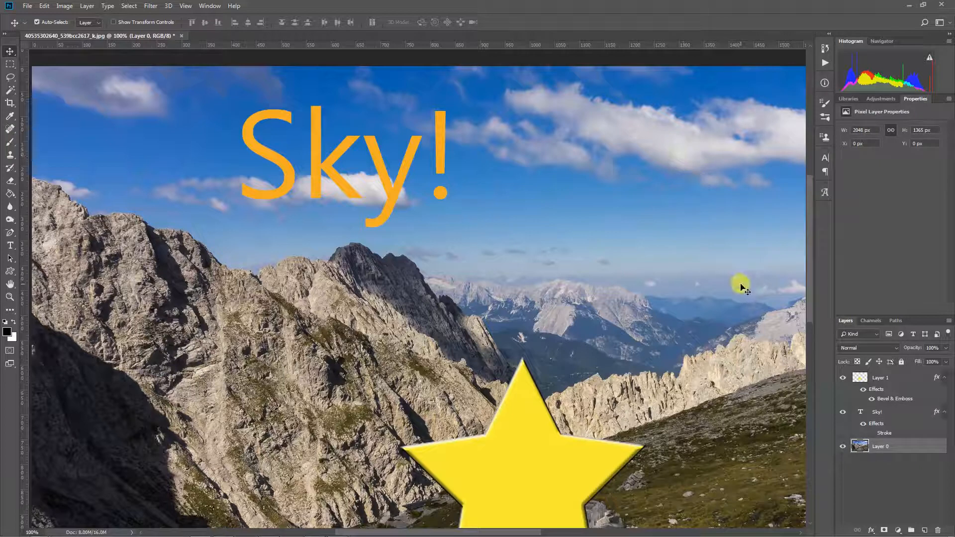
- Fit the whole image in view and open the mountain photo layer's style settings
{"action": "double_click", "coordinate": [900, 444]}
{"action": "left_click", "coordinate": [840, 183]}
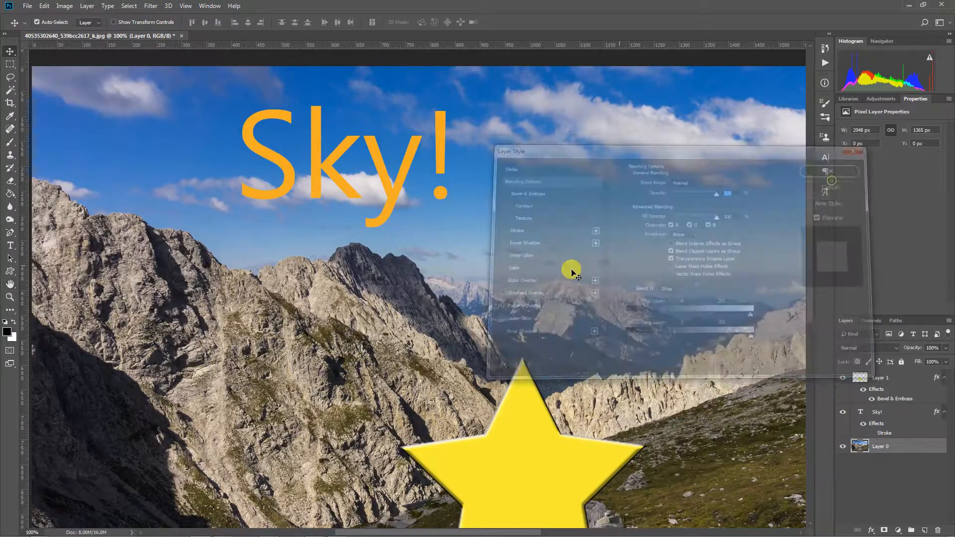
{"action": "key", "text": "ctrl+0"}
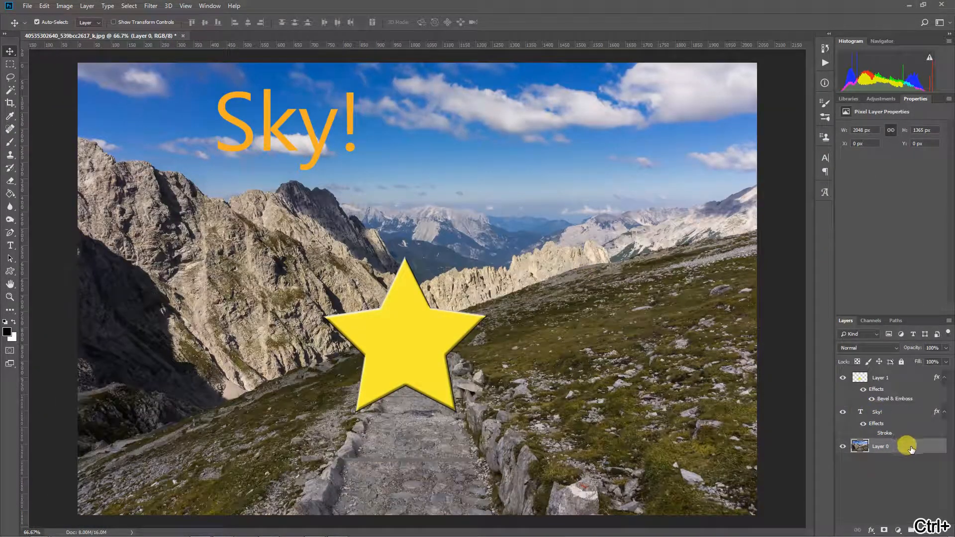
{"action": "double_click", "coordinate": [906, 445]}
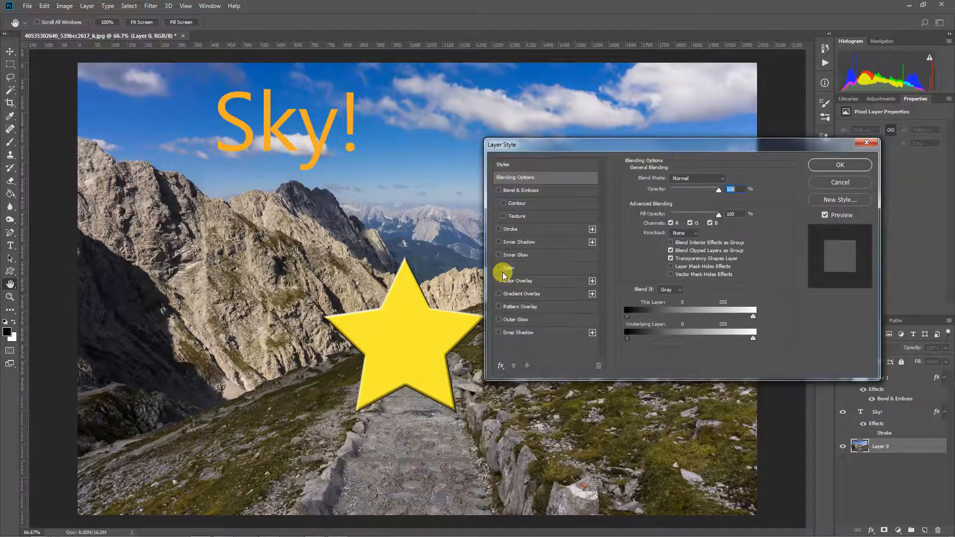
- Add an inner glow to Layer 0 with 204 px size and 67% opacity
{"action": "left_click", "coordinate": [533, 255]}
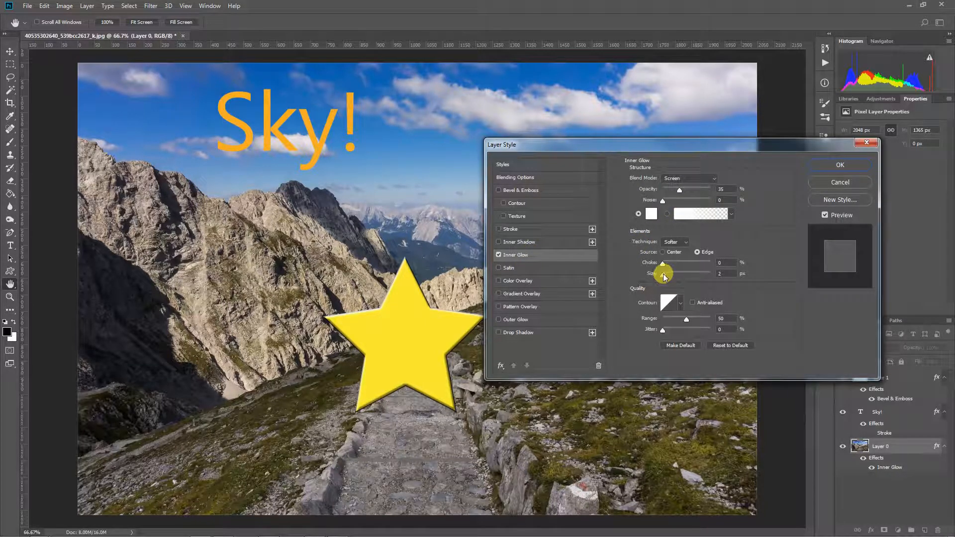
{"action": "left_click_drag", "start_coordinate": [664, 276], "coordinate": [717, 275]}
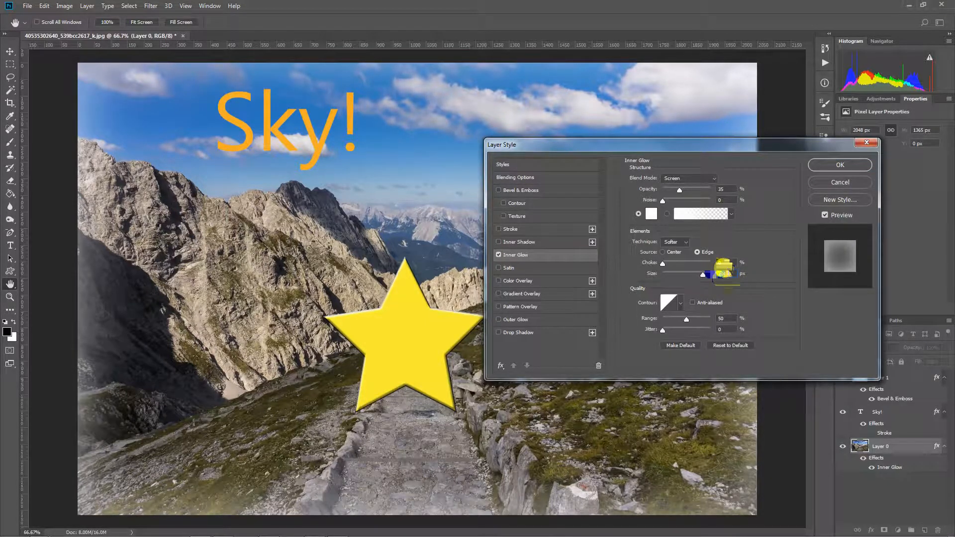
{"action": "left_click_drag", "start_coordinate": [679, 189], "coordinate": [694, 189]}
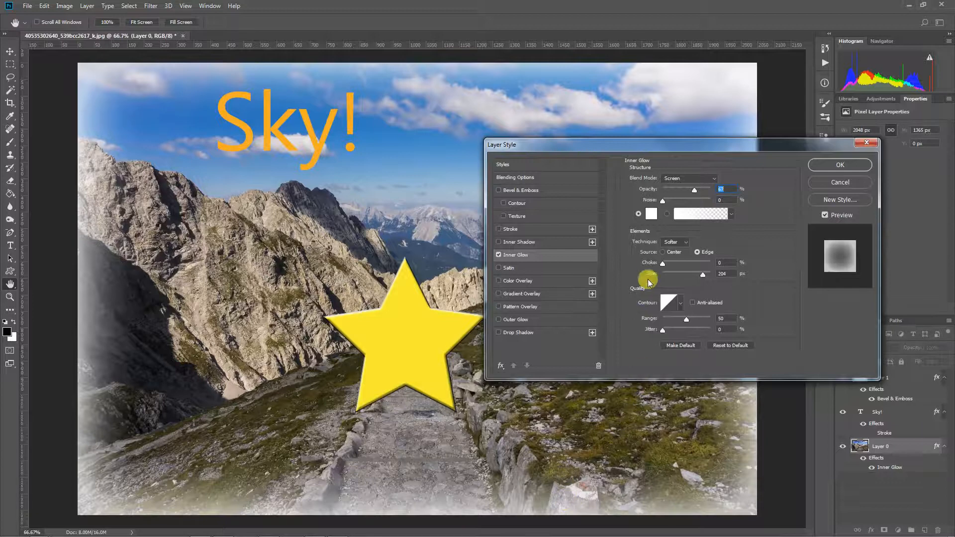
{"action": "left_click", "coordinate": [652, 214]}
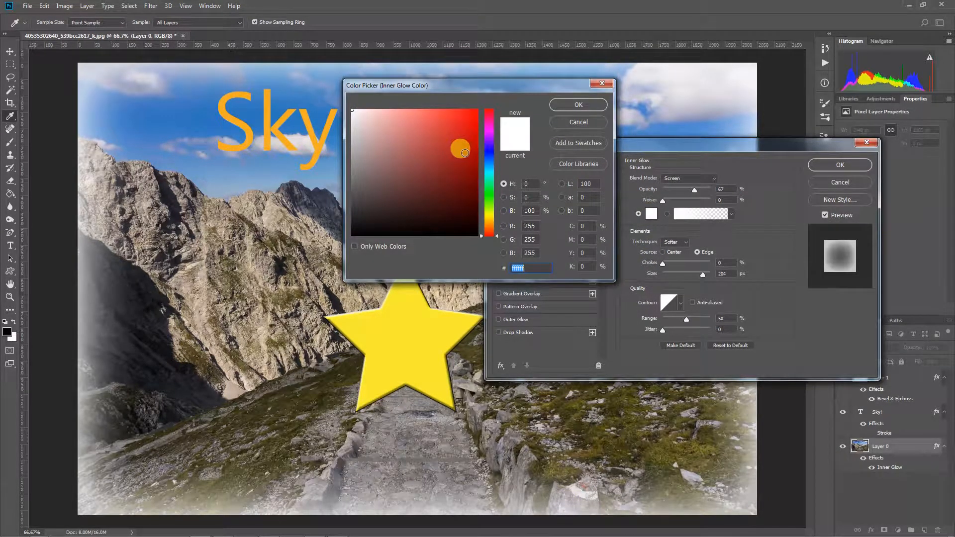
- Try brown and black glow colours, settle on peach f2c08f, then turn the inner glow off
{"action": "left_click", "coordinate": [490, 226]}
{"action": "left_click", "coordinate": [438, 186]}
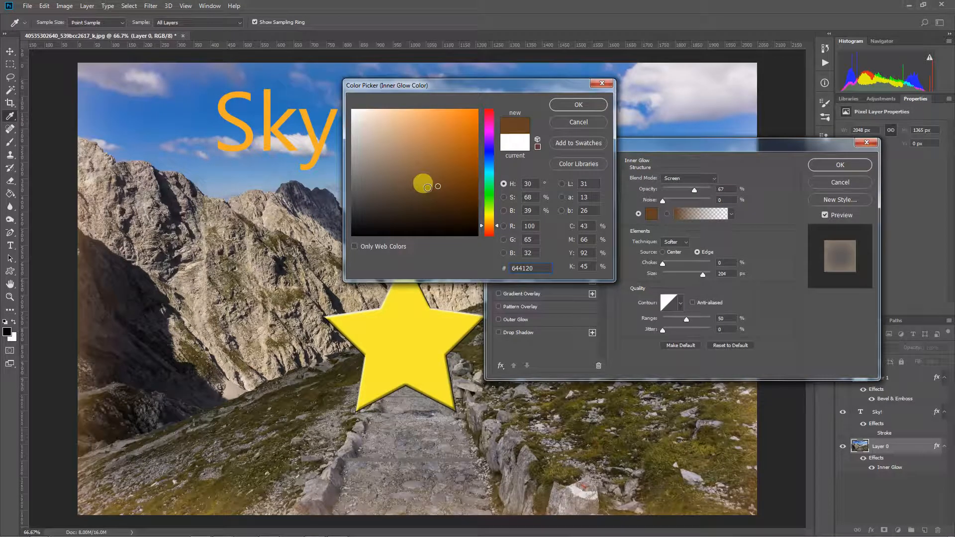
{"action": "left_click", "coordinate": [422, 190]}
{"action": "left_click_drag", "start_coordinate": [422, 190], "coordinate": [462, 220]}
{"action": "mouse_move", "coordinate": [408, 233]}
{"action": "left_mouse_down"}
{"action": "mouse_move", "coordinate": [335, 234]}
{"action": "mouse_move", "coordinate": [344, 244]}
{"action": "left_mouse_up"}
{"action": "left_click_drag", "start_coordinate": [429, 227], "coordinate": [451, 206]}
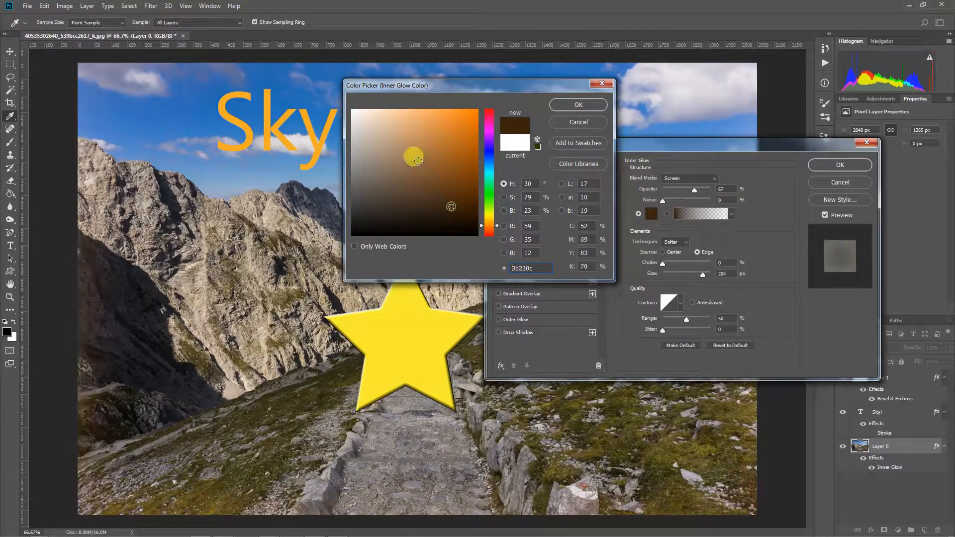
{"action": "left_click_drag", "start_coordinate": [427, 114], "coordinate": [403, 116]}
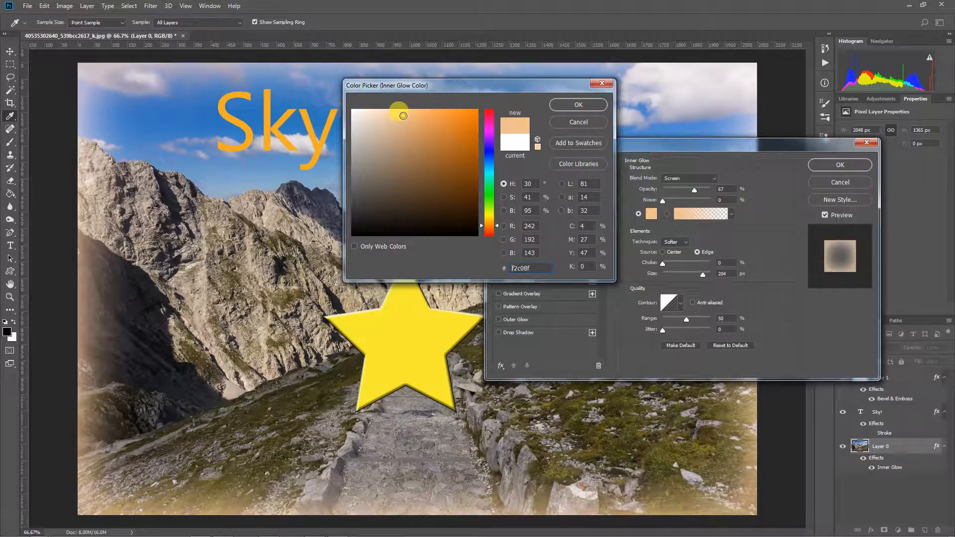
{"action": "left_click", "coordinate": [578, 104]}
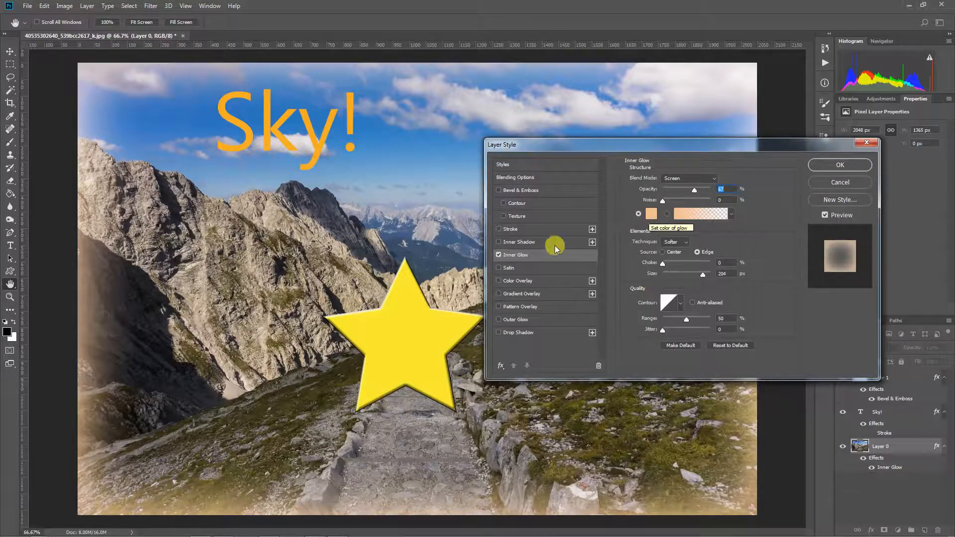
{"action": "left_click", "coordinate": [499, 256]}
- Add an inner shadow to Layer 0 with 120 px size and 65% opacity
{"action": "left_click", "coordinate": [515, 244]}
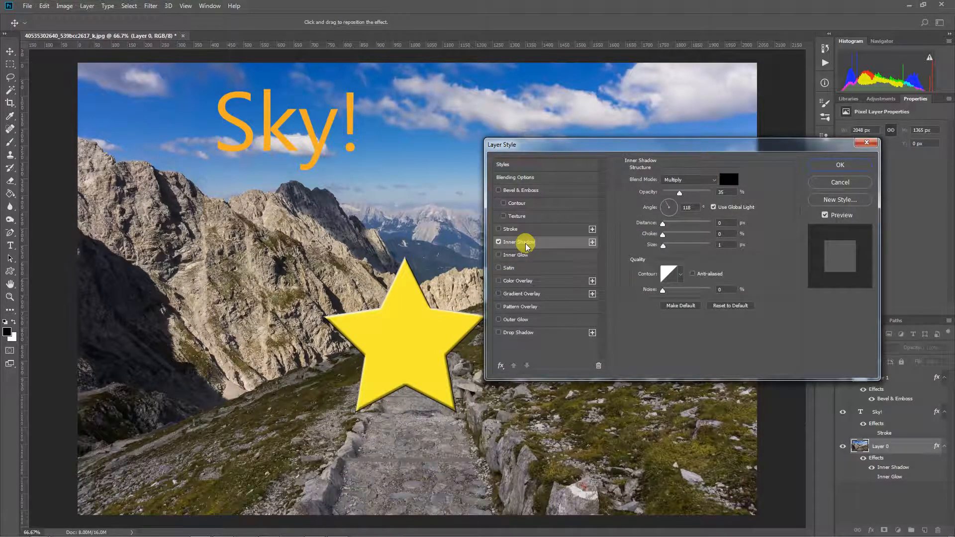
{"action": "left_click_drag", "start_coordinate": [664, 248], "coordinate": [688, 247]}
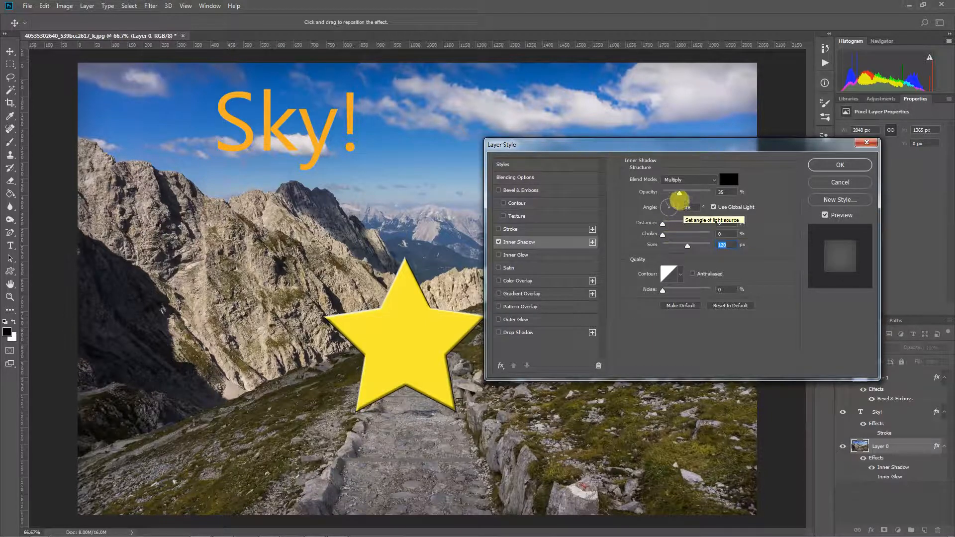
{"action": "left_click_drag", "start_coordinate": [680, 195], "coordinate": [706, 197]}
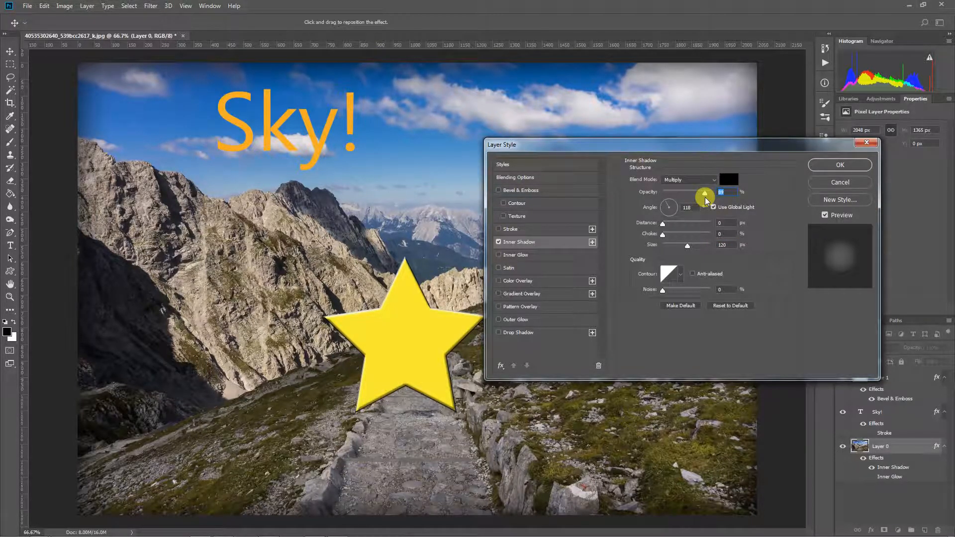
- Try Darken, Soft Light, Overlay and Normal blends, then settle on Multiply at 100% opacity
{"action": "left_click", "coordinate": [710, 180]}
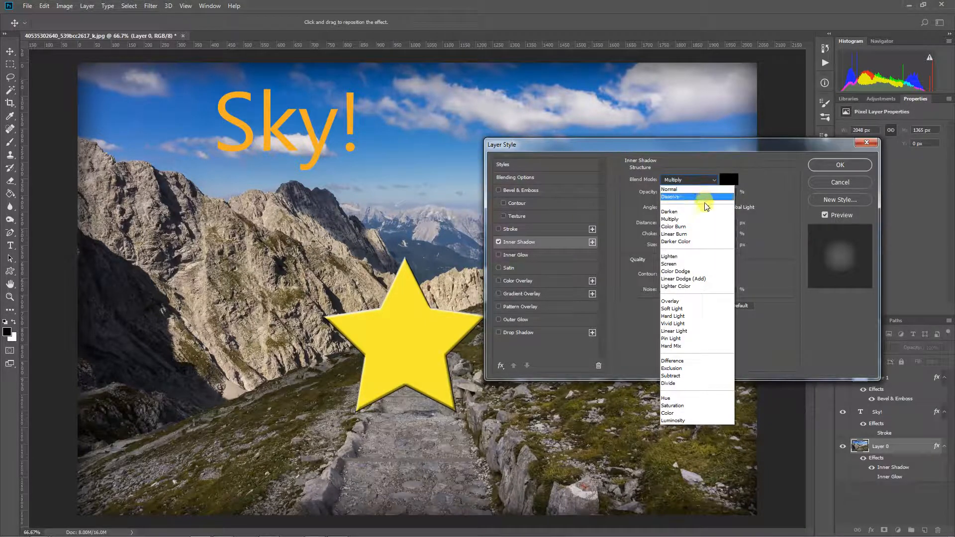
{"action": "left_click", "coordinate": [705, 211]}
{"action": "left_click", "coordinate": [714, 179]}
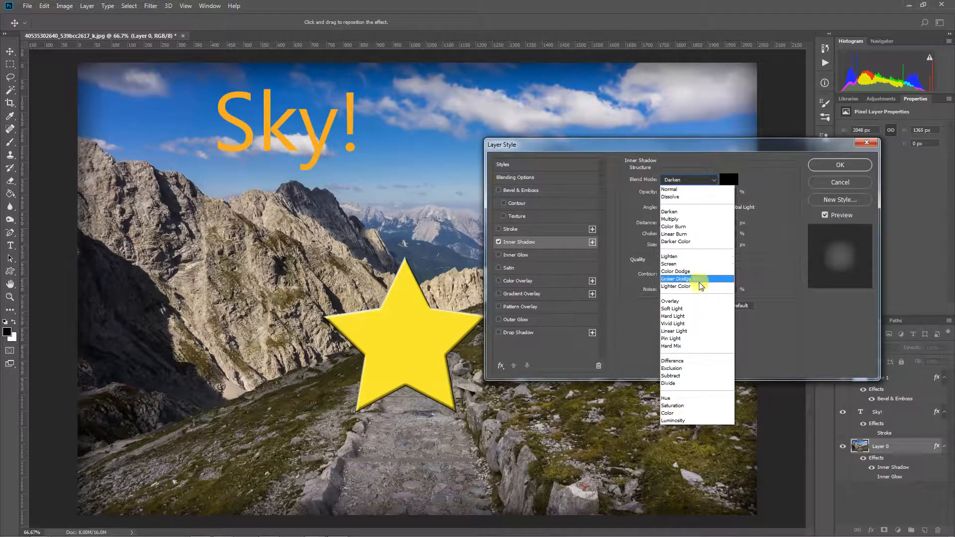
{"action": "left_click", "coordinate": [695, 306]}
{"action": "left_click", "coordinate": [710, 179]}
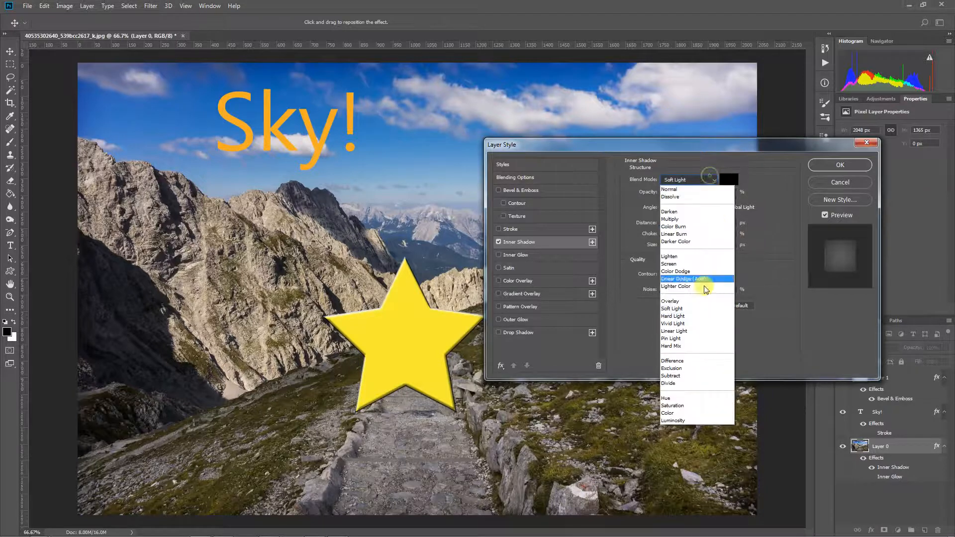
{"action": "left_click", "coordinate": [698, 298]}
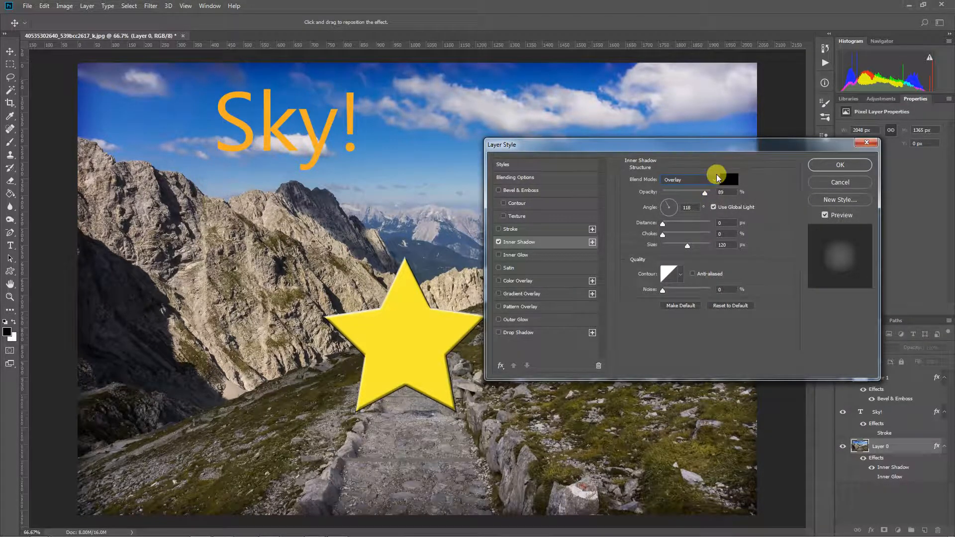
{"action": "left_click", "coordinate": [714, 178]}
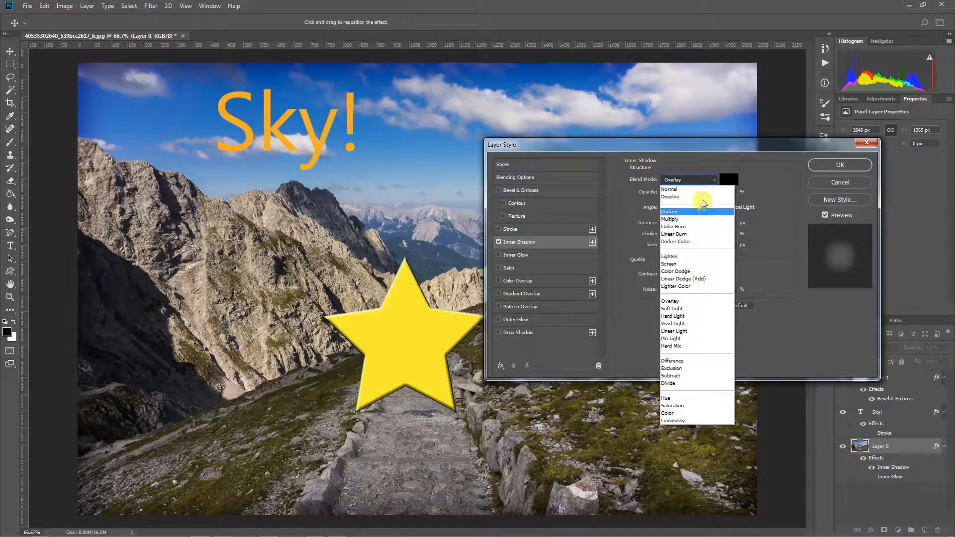
{"action": "left_click", "coordinate": [700, 189]}
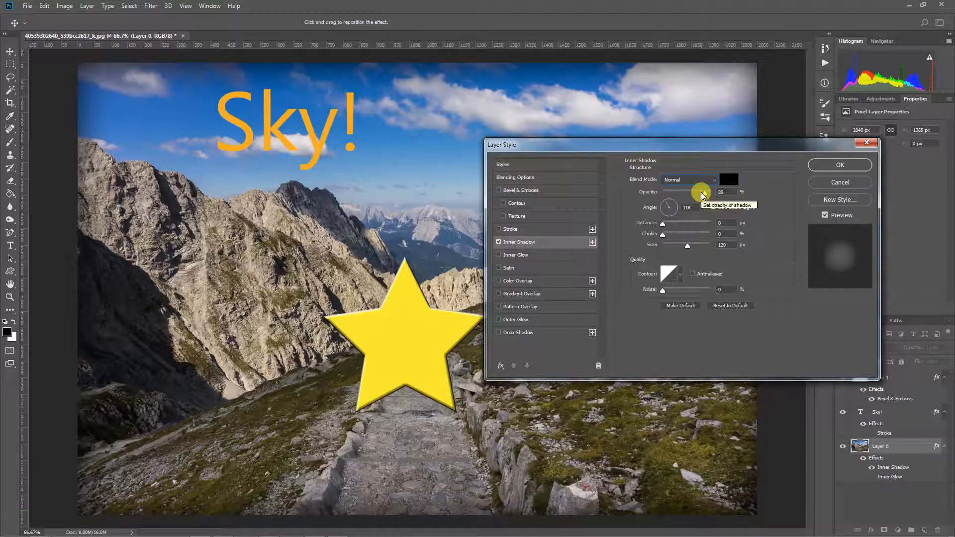
{"action": "left_click_drag", "start_coordinate": [702, 193], "coordinate": [712, 189]}
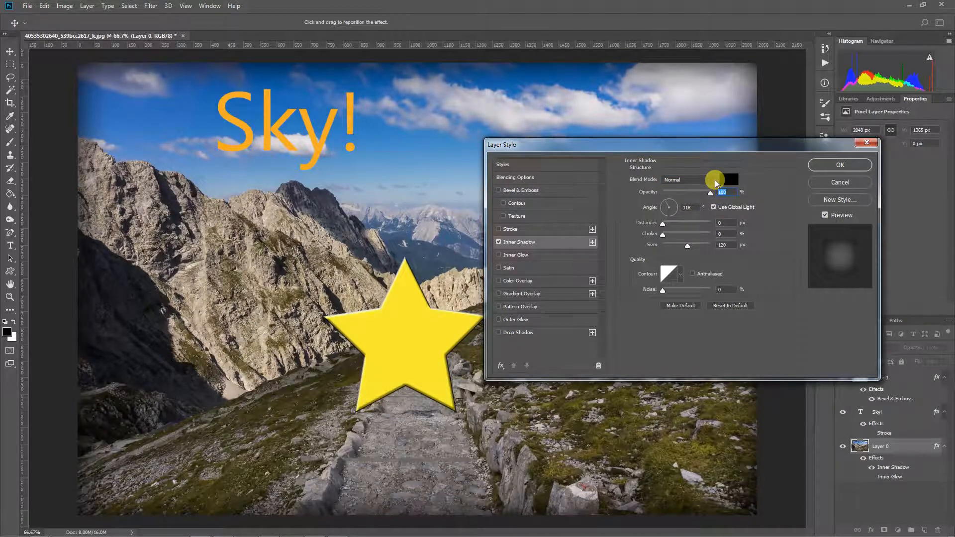
{"action": "left_click", "coordinate": [715, 180]}
{"action": "left_click", "coordinate": [685, 220]}
- Set the inner shadow's choke back to 0% and apply the vignette
{"action": "left_click_drag", "start_coordinate": [662, 223], "coordinate": [697, 242]}
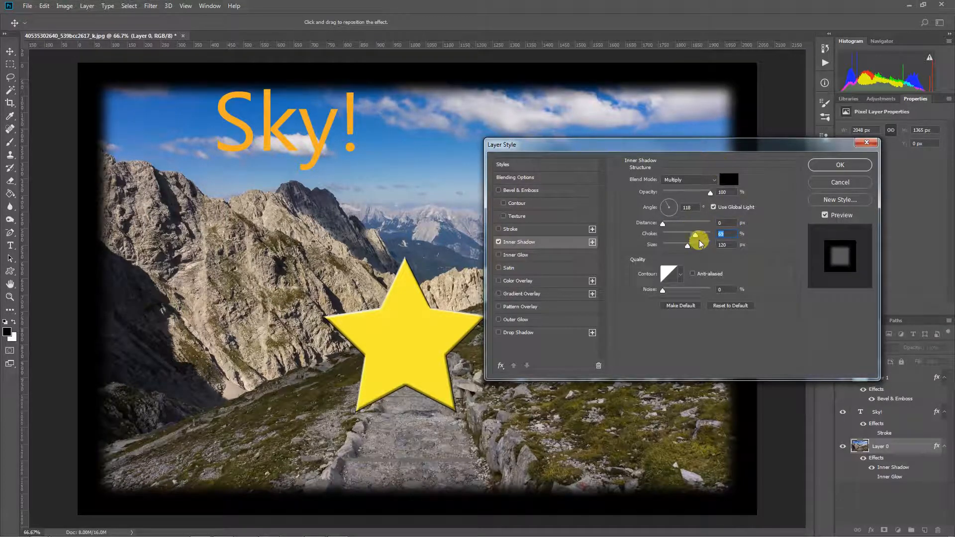
{"action": "left_click_drag", "start_coordinate": [697, 235], "coordinate": [667, 237]}
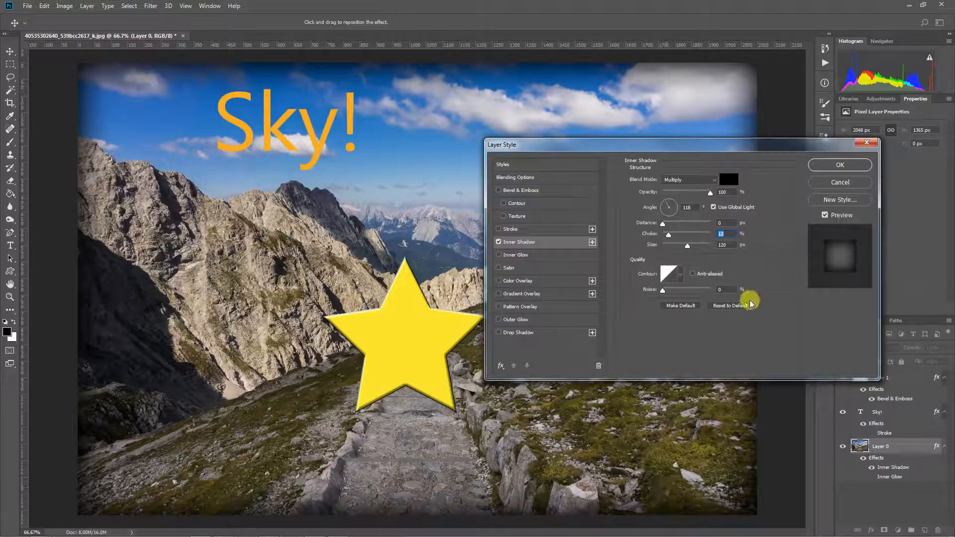
{"action": "left_click", "coordinate": [841, 164]}
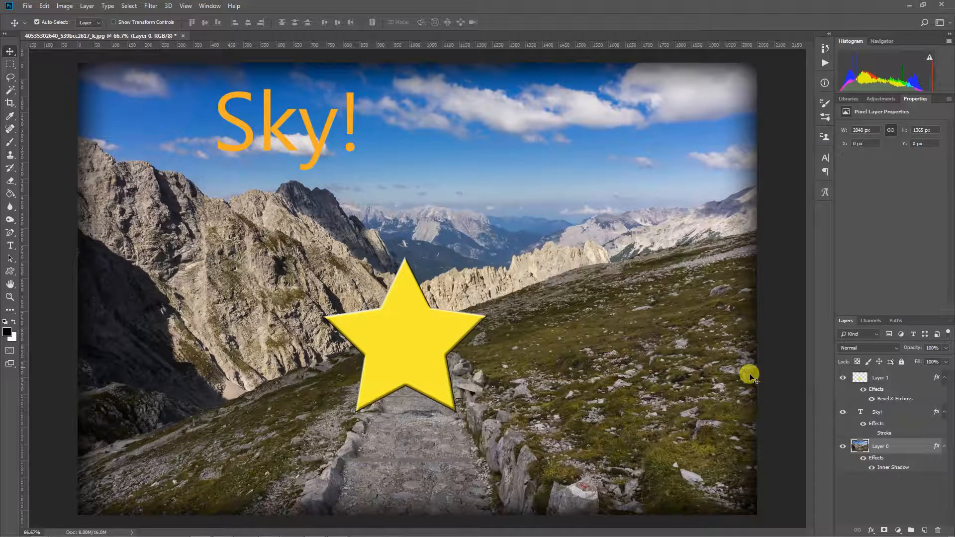
- Check the Sky! stroke settings, then open Layer Style for the star's Layer 1
{"action": "left_click", "coordinate": [908, 431]}
{"action": "double_click", "coordinate": [908, 430]}
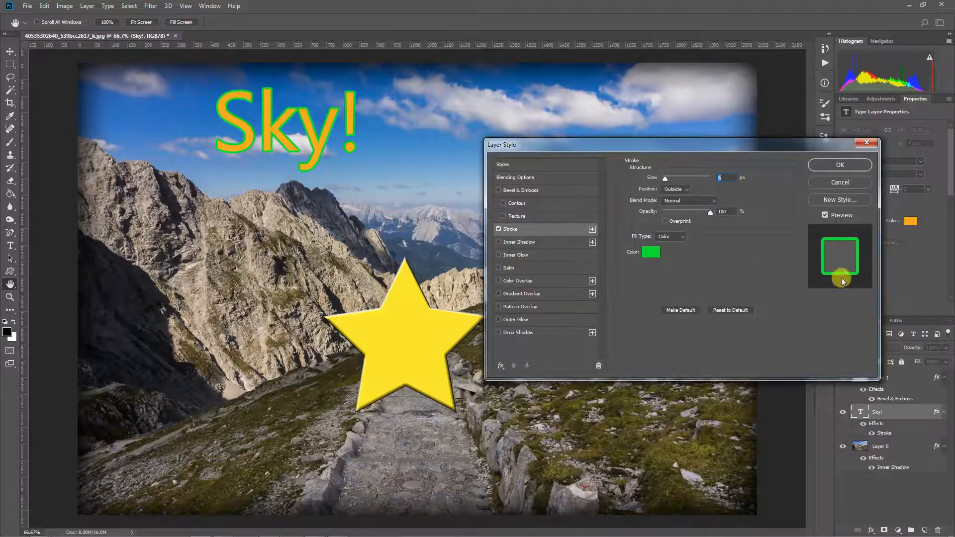
{"action": "left_click", "coordinate": [845, 165]}
{"action": "key", "text": "v"}
{"action": "left_click", "coordinate": [900, 377]}
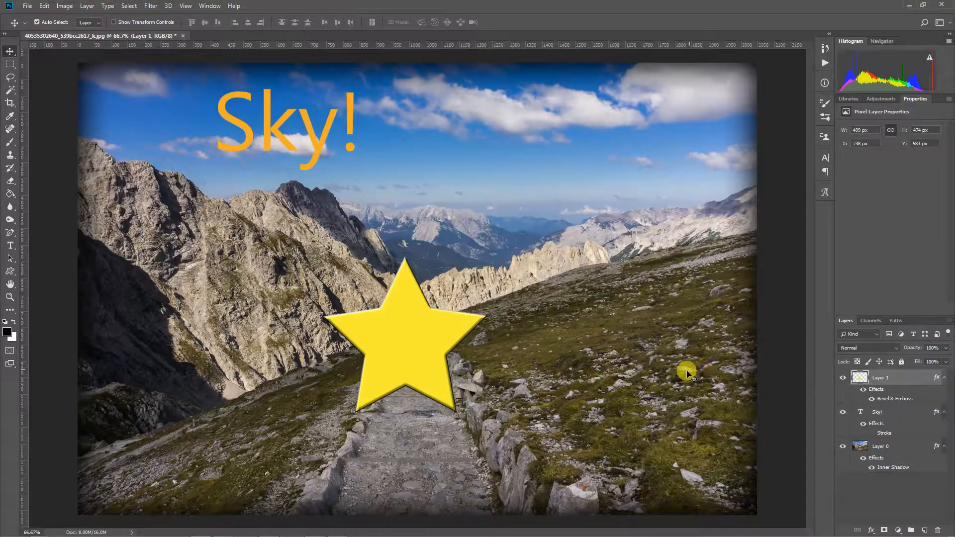
{"action": "double_click", "coordinate": [909, 377]}
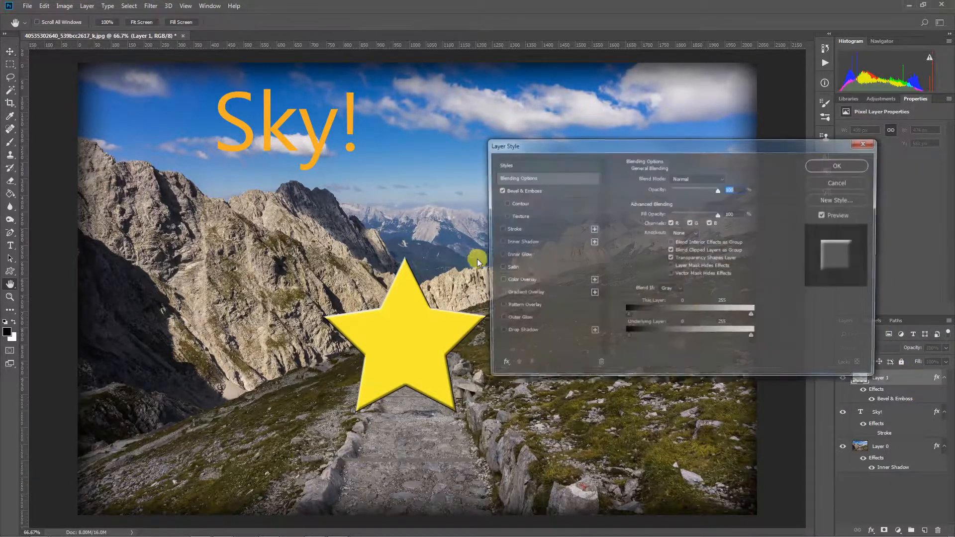
- Swap the star's Bevel & Emboss for a Satin effect and pick reddish ce5d5d for it
{"action": "left_click", "coordinate": [530, 267]}
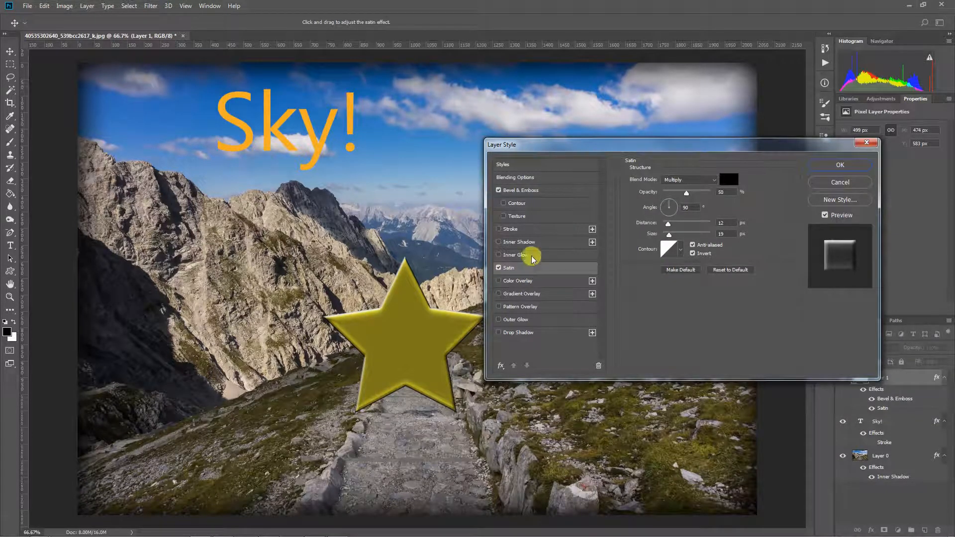
{"action": "left_click", "coordinate": [499, 190]}
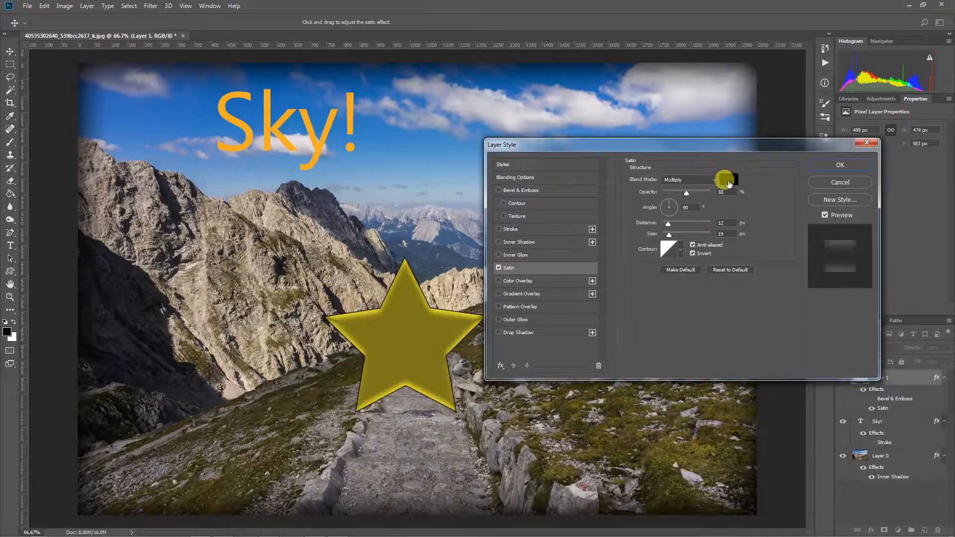
{"action": "left_click", "coordinate": [729, 180]}
{"action": "left_click", "coordinate": [421, 134]}
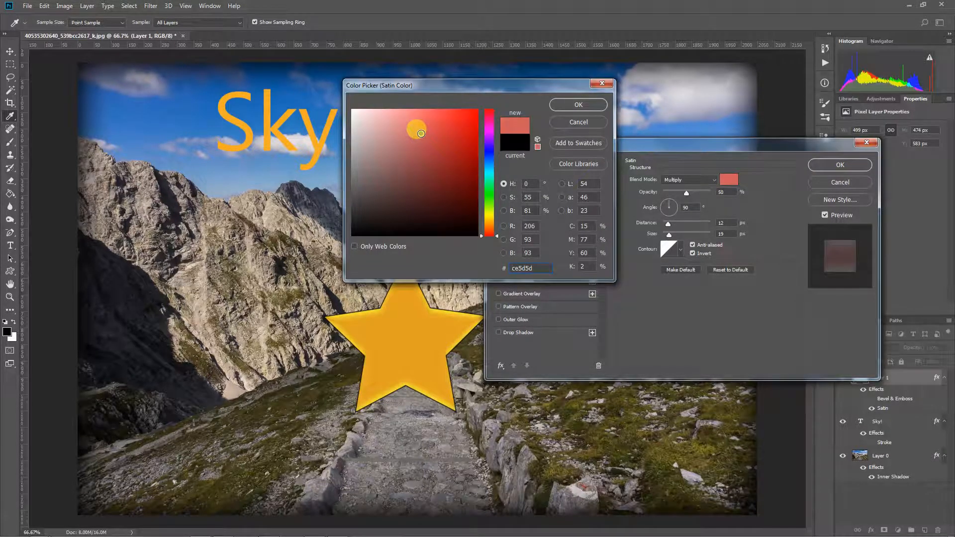
- Confirm ce5d5d as the star's satin colour
{"action": "left_click", "coordinate": [565, 106]}
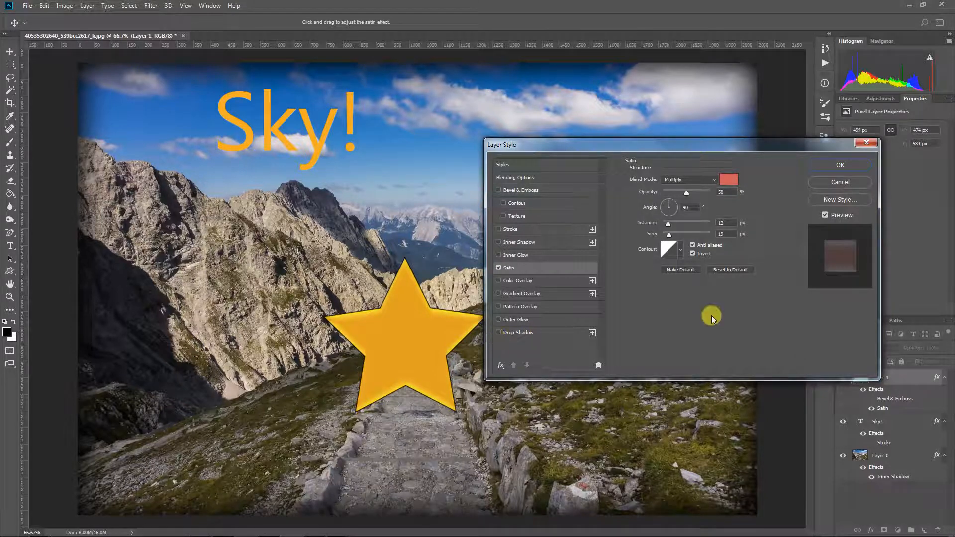
- Apply the satin to the star, then make the Sky! layer's green Stroke effect visible
{"action": "left_click", "coordinate": [840, 164]}
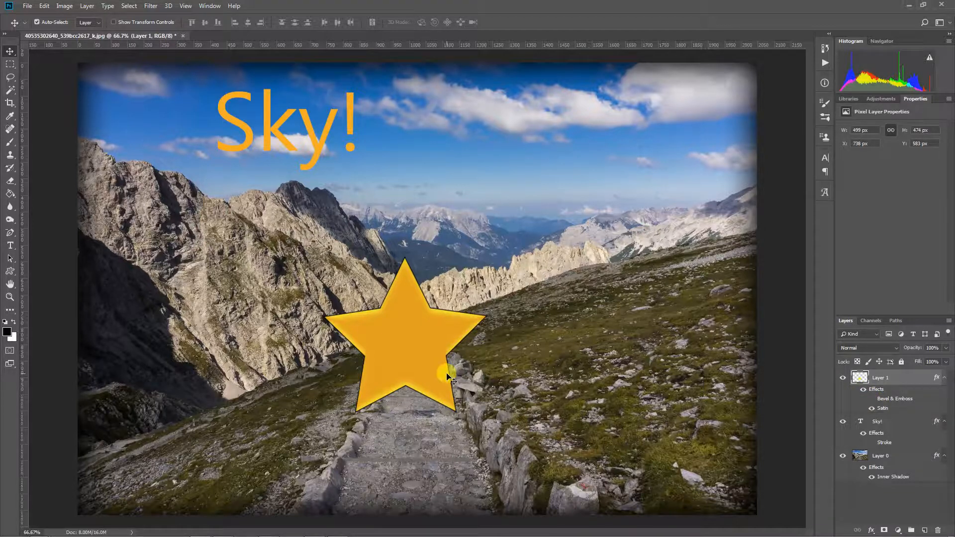
{"action": "left_click", "coordinate": [319, 124]}
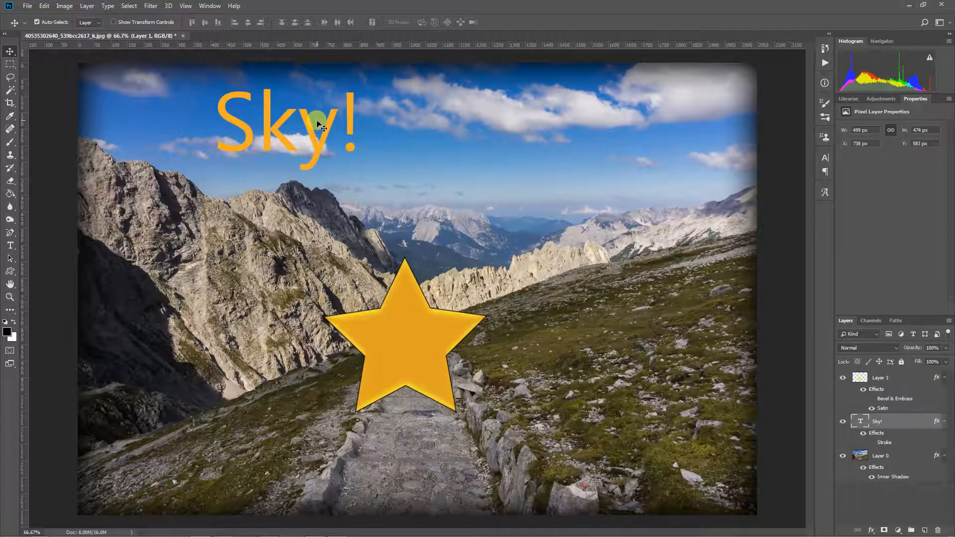
{"action": "left_click", "coordinate": [871, 443]}
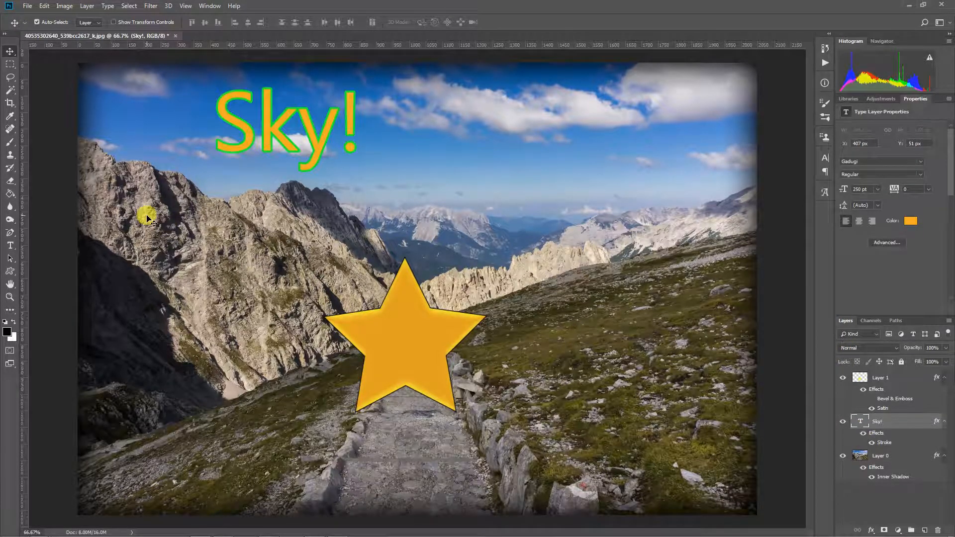